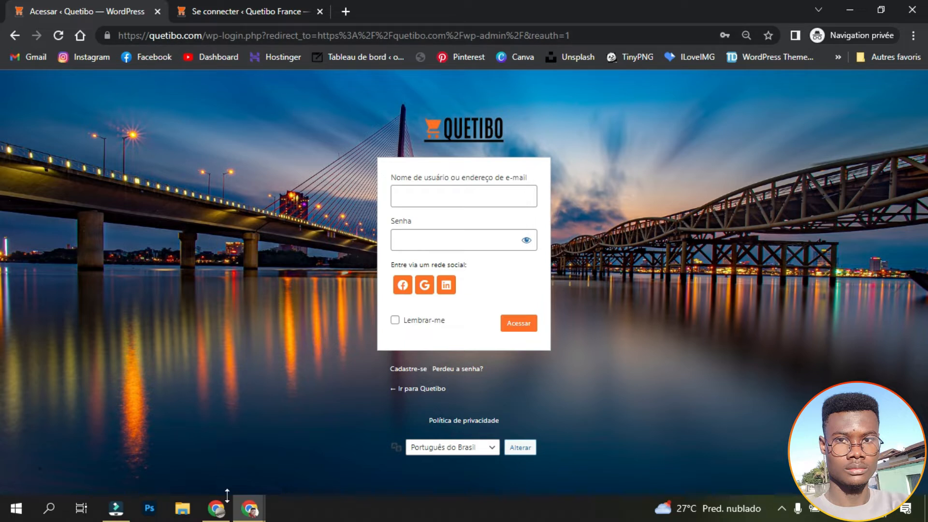
# - Switch to the Quetibo France dashboard window and open the page for adding new extensions
pyautogui.moveTo(244, 512)
pyautogui.click(209, 463)
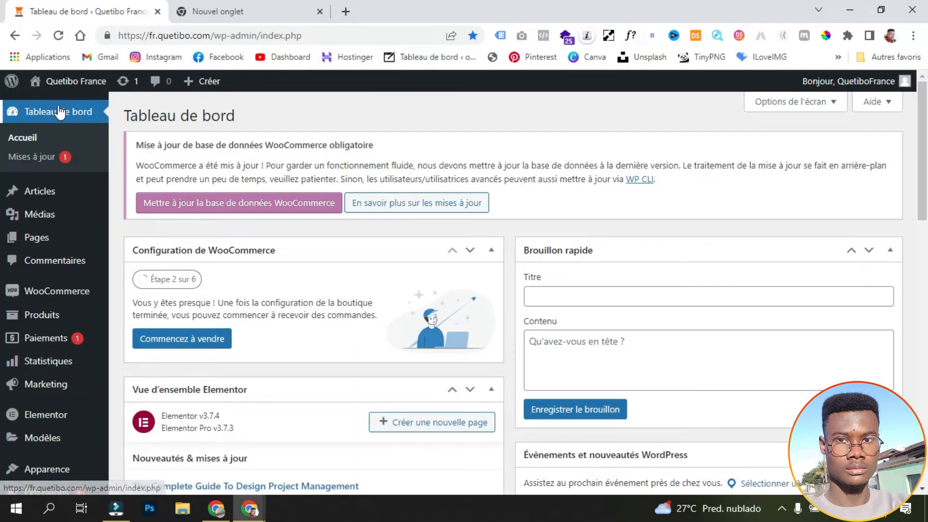
pyautogui.scroll(-3, 55, 415)
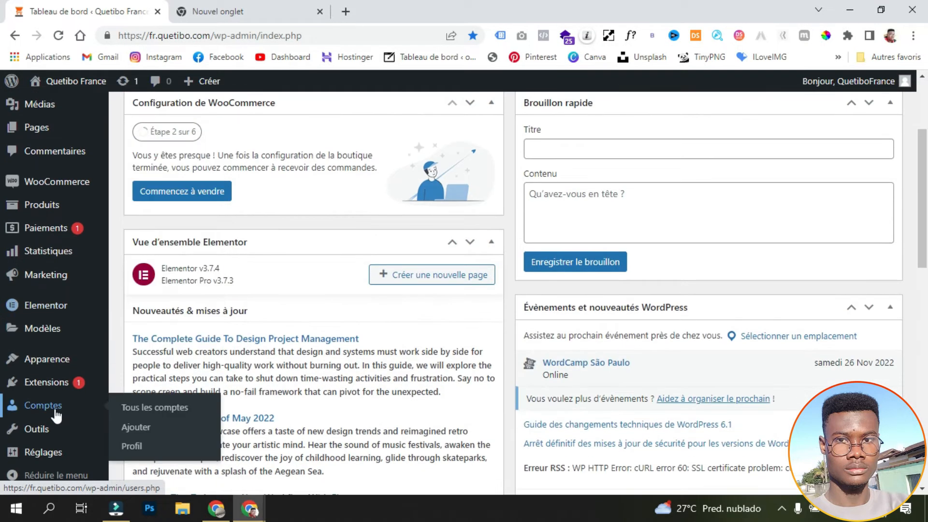
pyautogui.moveTo(45, 384)
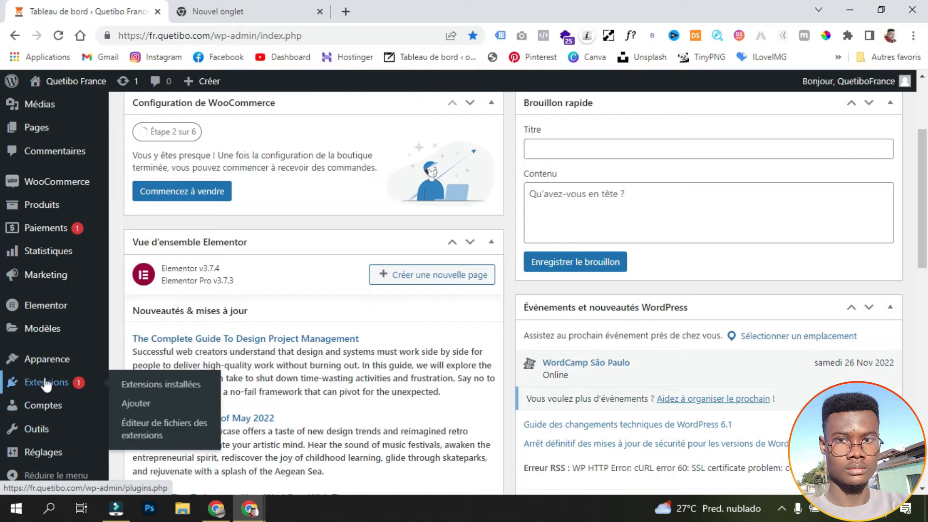
pyautogui.click(166, 404)
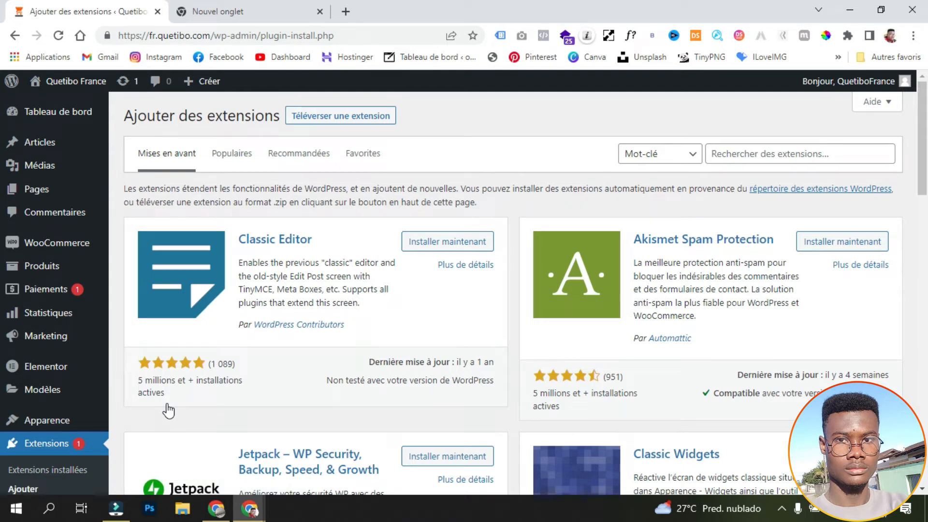
# - Search the extensions for "white label cms", then install and activate White Label CMS
pyautogui.click(766, 156)
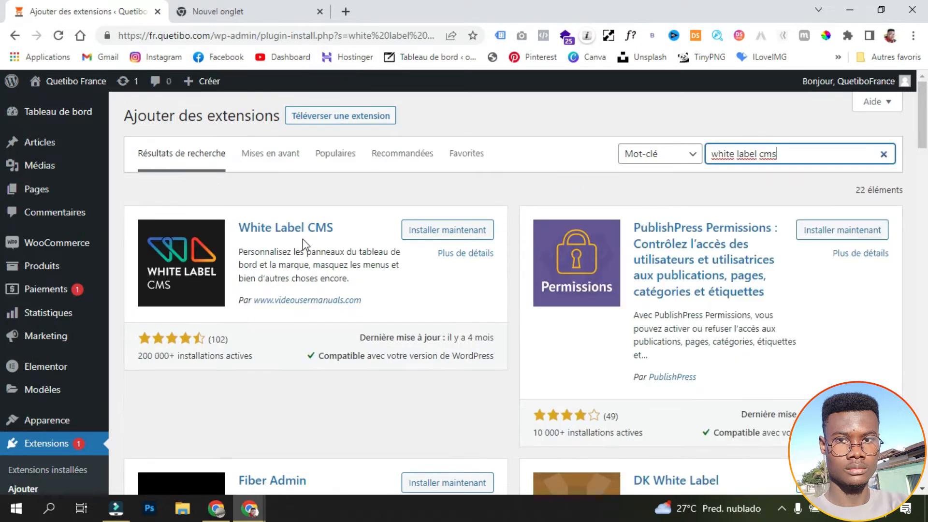
pyautogui.click(487, 237)
pyautogui.click(487, 236)
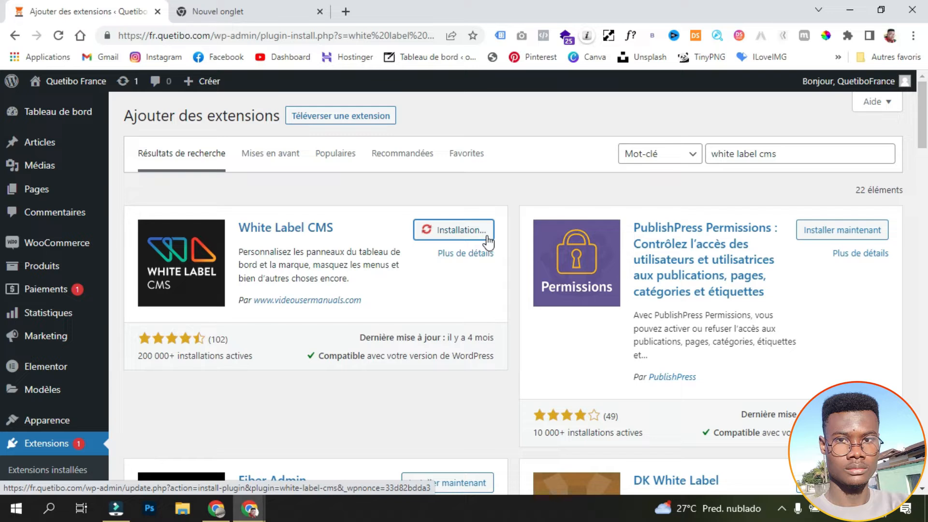
pyautogui.click(473, 229)
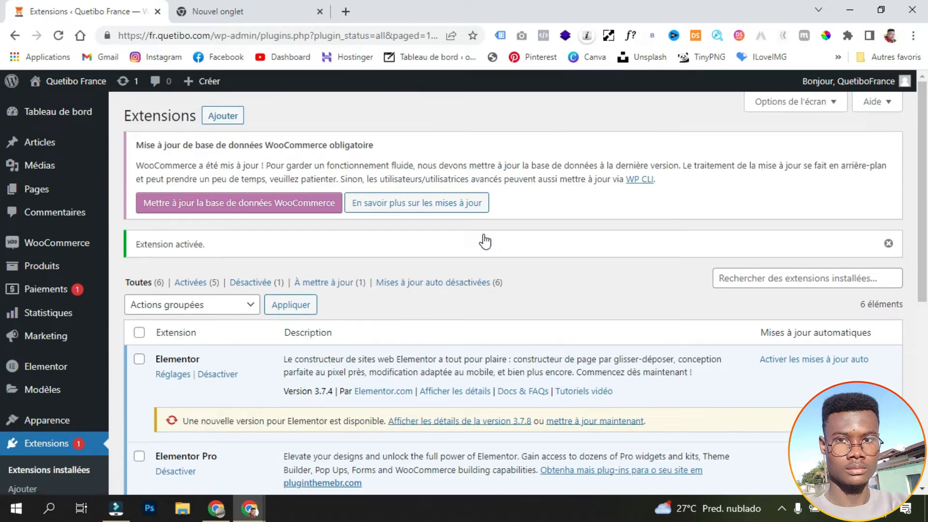
# - Open the White Label CMS settings and look through the Connexion options for the login page
pyautogui.scroll(-3, 485, 241)
pyautogui.scroll(-5, 484, 241)
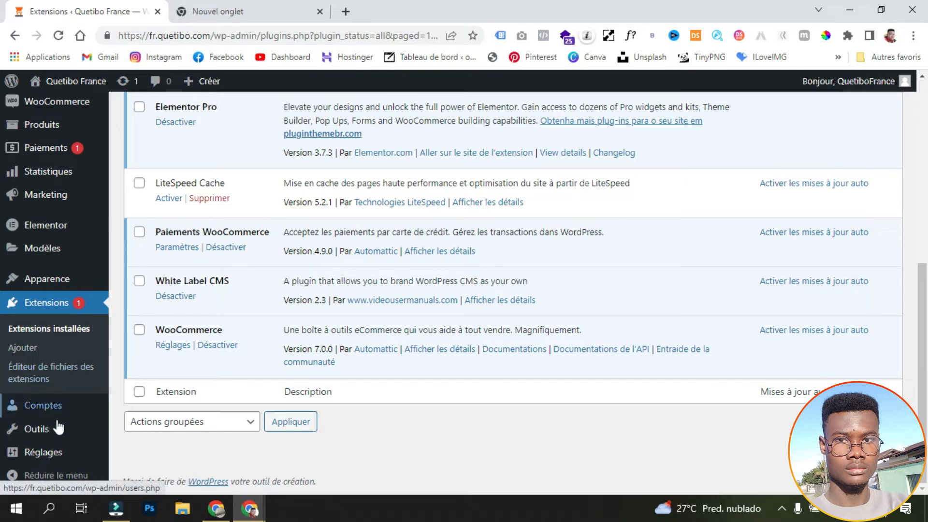
pyautogui.moveTo(58, 453)
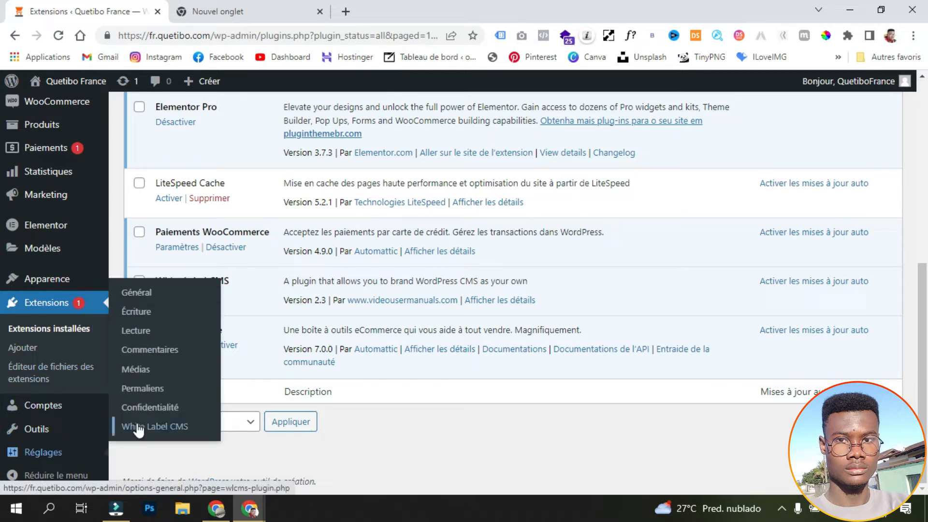
pyautogui.click(205, 424)
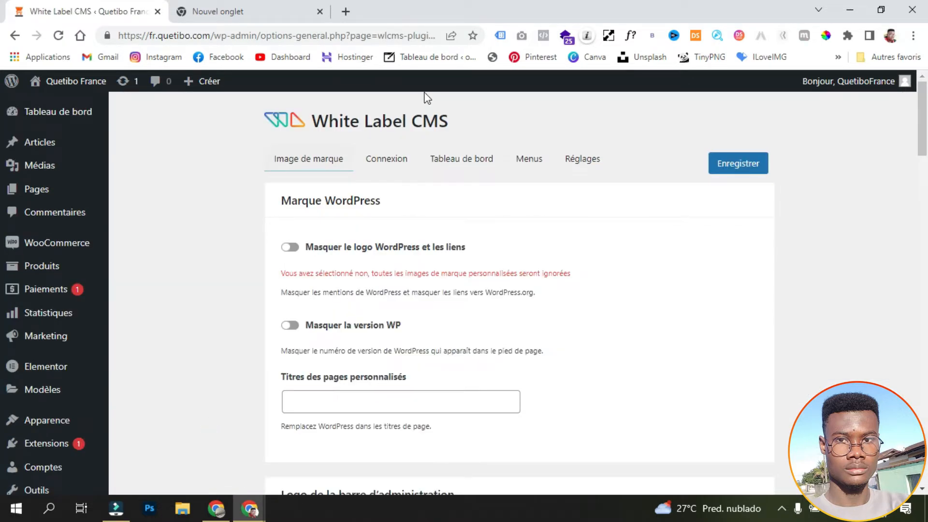
pyautogui.click(391, 166)
pyautogui.scroll(-5, 344, 387)
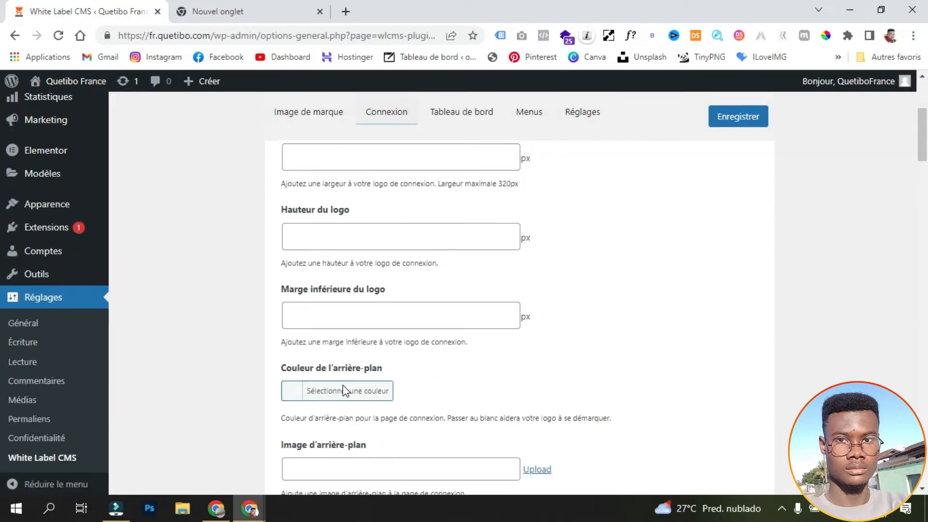
pyautogui.scroll(-10, 343, 385)
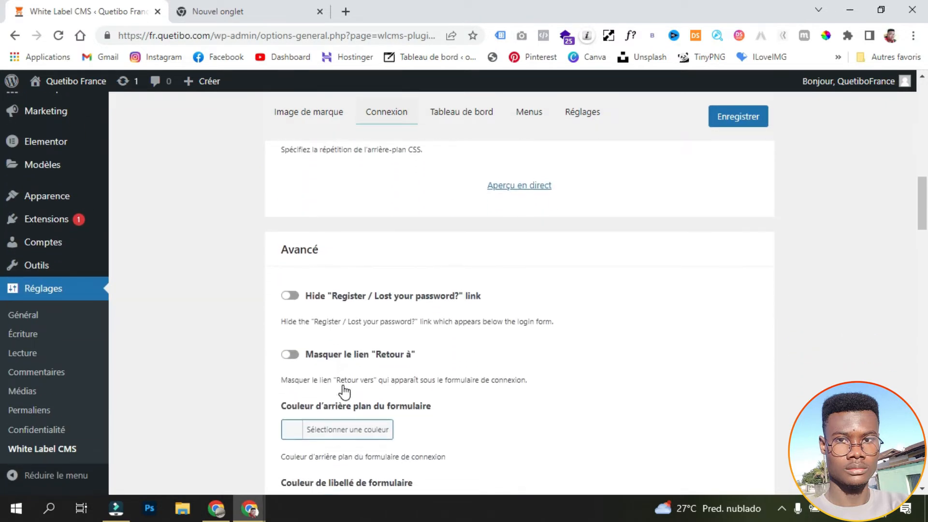
pyautogui.scroll(15, 344, 392)
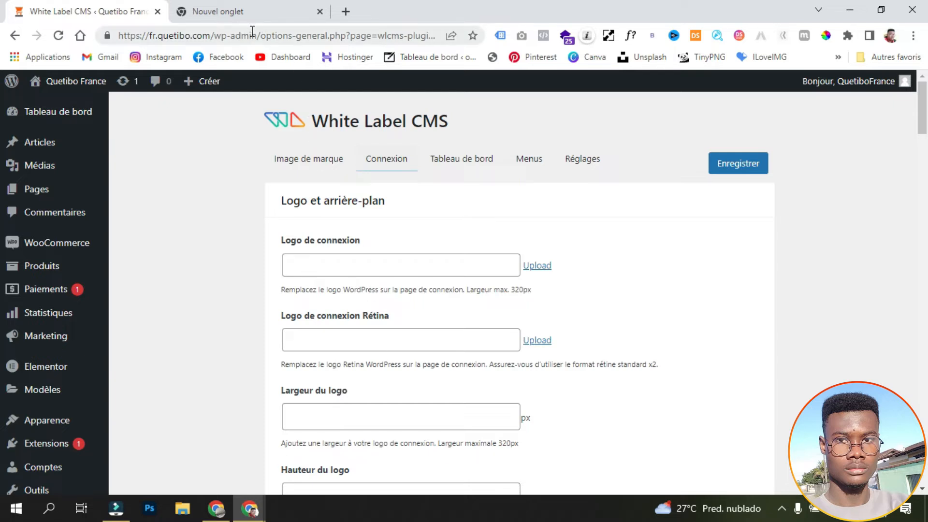
pyautogui.click(261, 36)
pyautogui.click(261, 36)
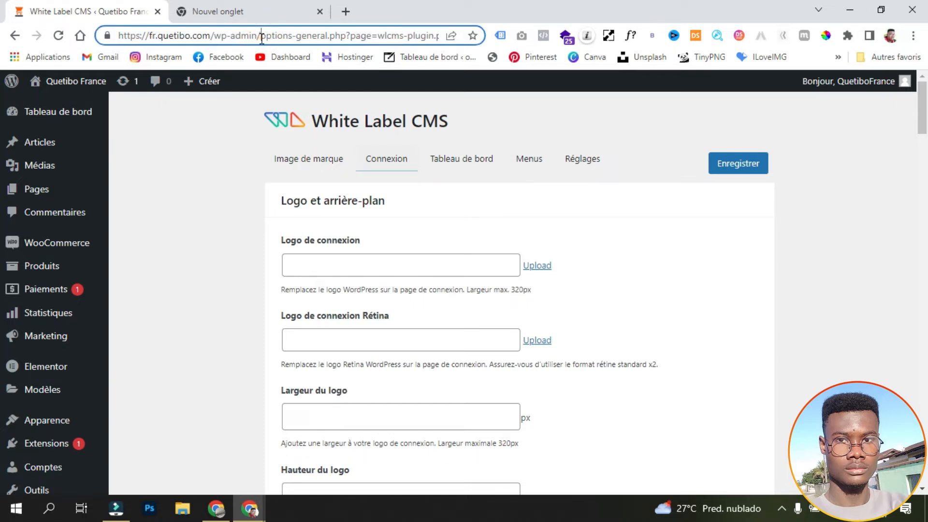
pyautogui.moveTo(261, 36); pyautogui.dragTo(117, 36)
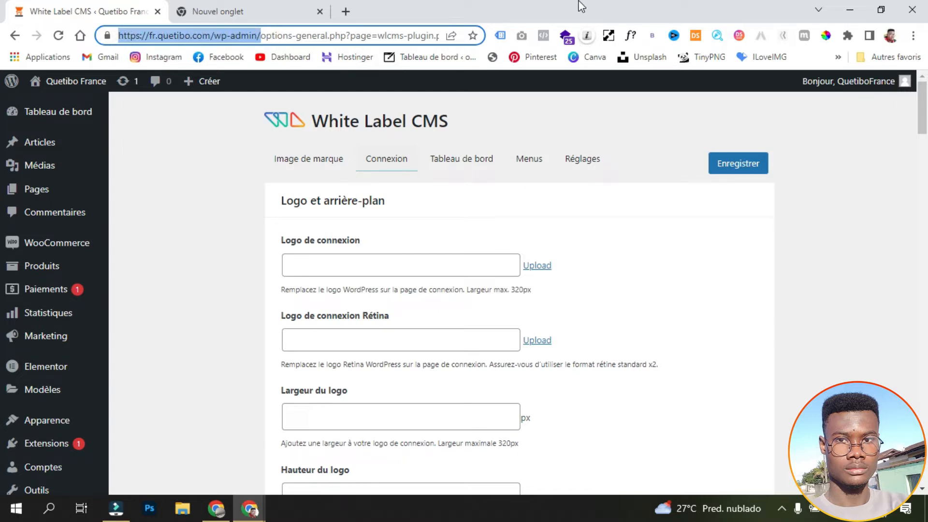
pyautogui.click(682, 90)
pyautogui.click(913, 35)
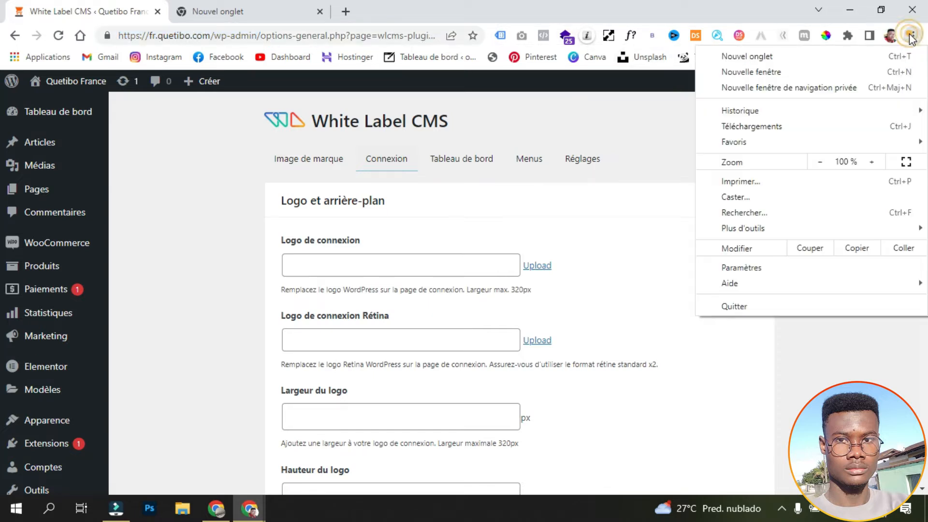
pyautogui.click(754, 87)
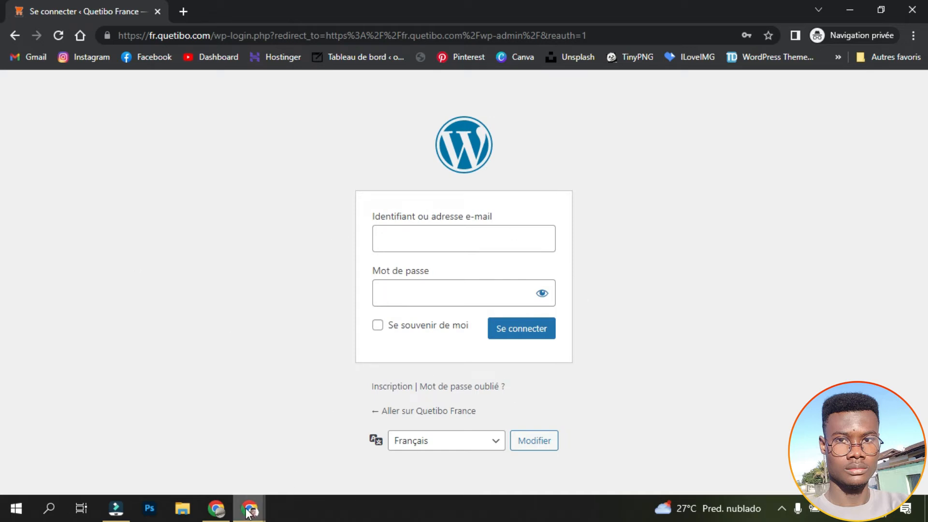
# - Return to the White Label CMS settings, set the login page's background colour to orange #dd9933 and save
pyautogui.moveTo(250, 507)
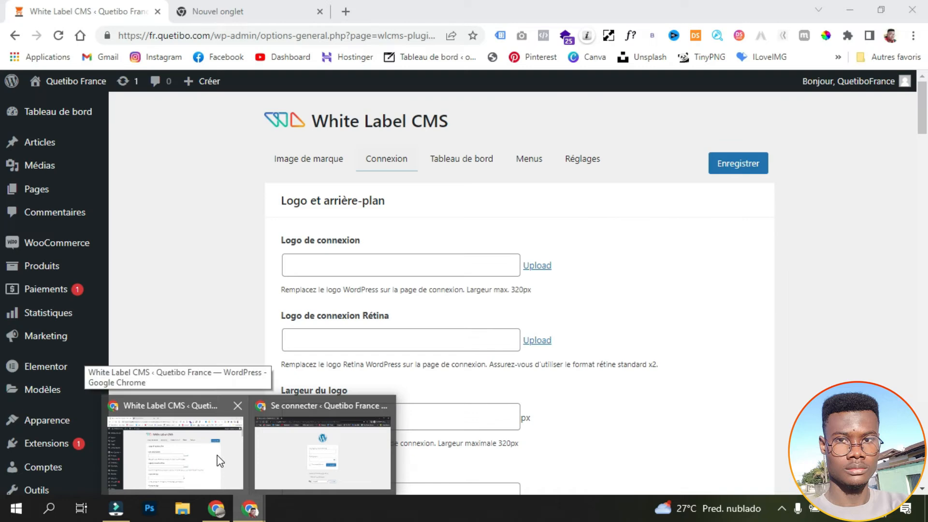
pyautogui.click(217, 456)
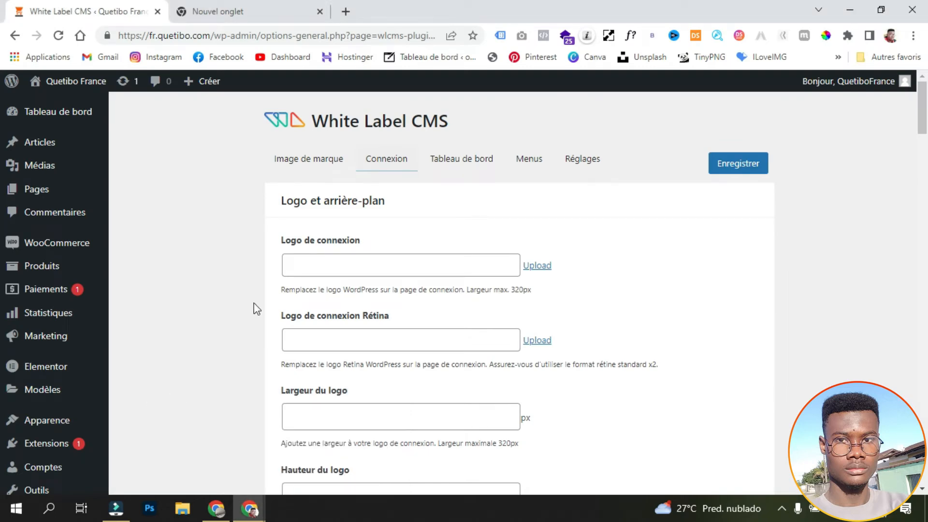
pyautogui.scroll(-2, 384, 297)
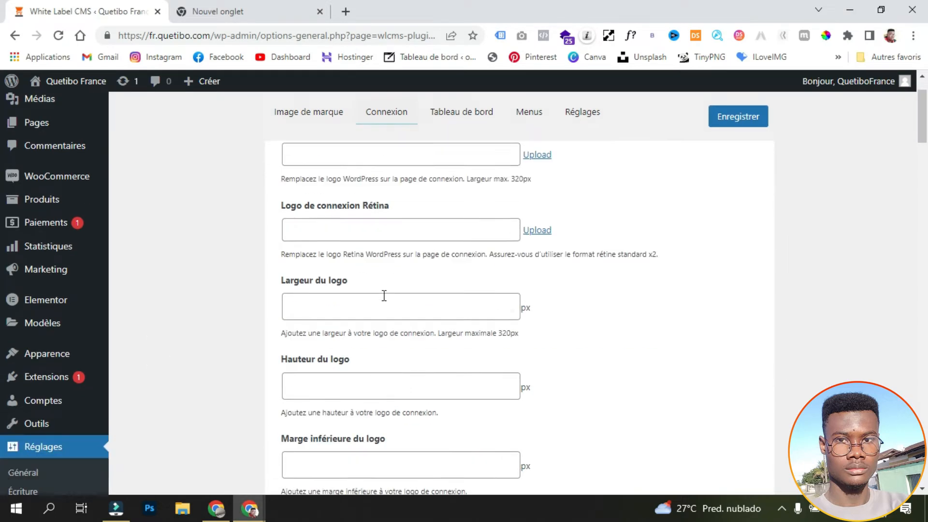
pyautogui.scroll(-2, 383, 295)
pyautogui.scroll(5, 384, 297)
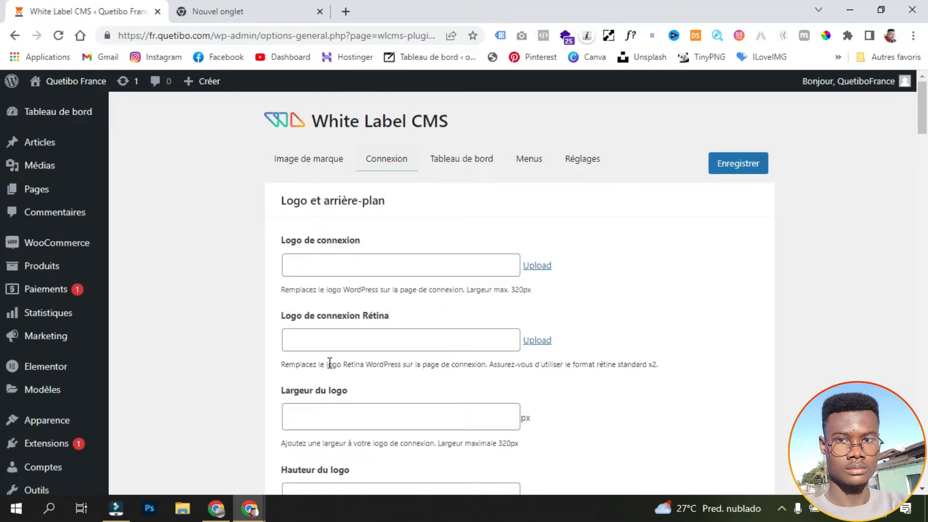
pyautogui.scroll(-7, 329, 362)
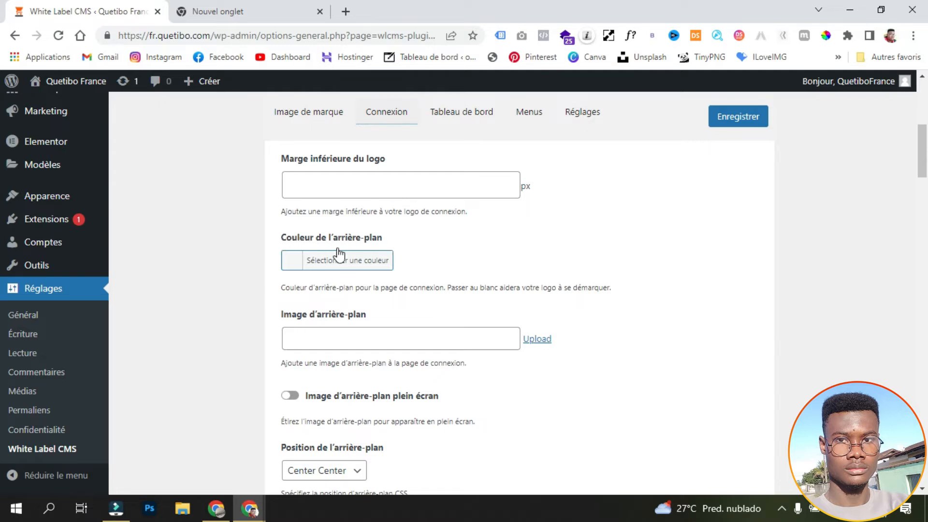
pyautogui.click(298, 264)
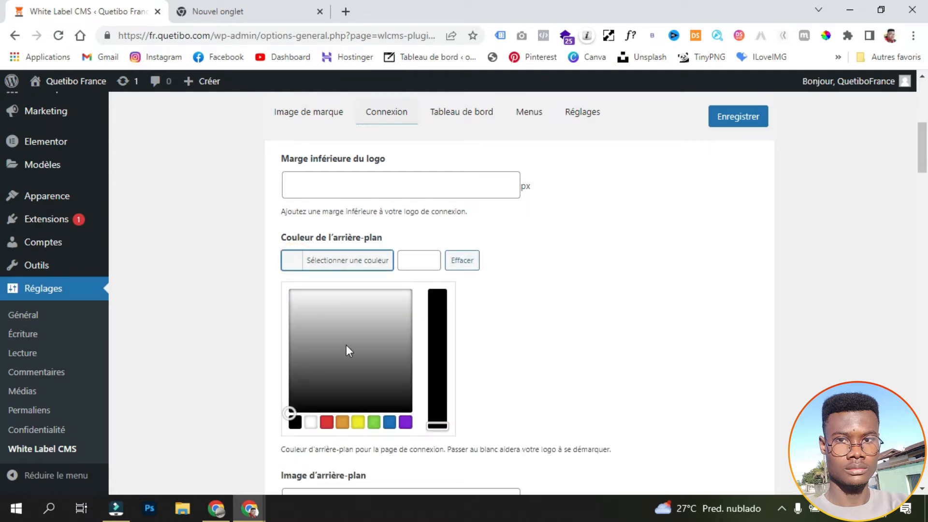
pyautogui.click(341, 422)
pyautogui.click(512, 311)
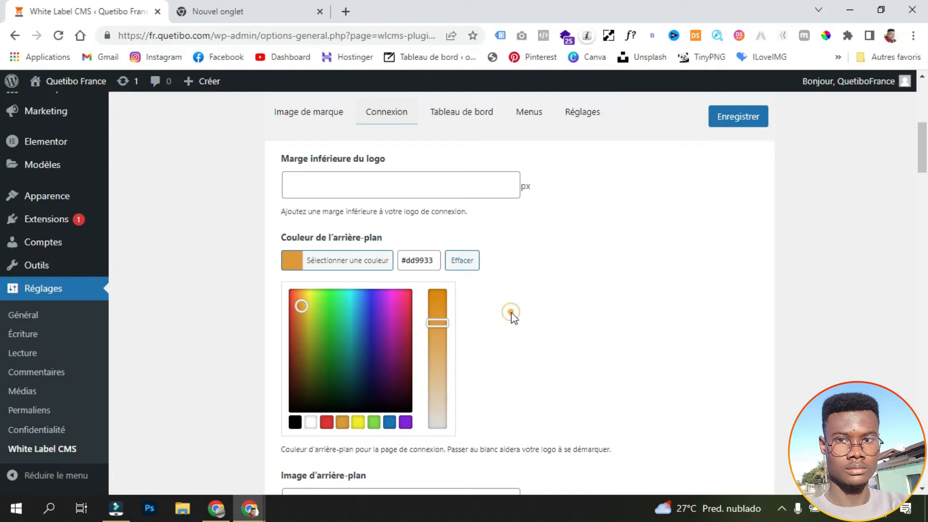
pyautogui.click(738, 116)
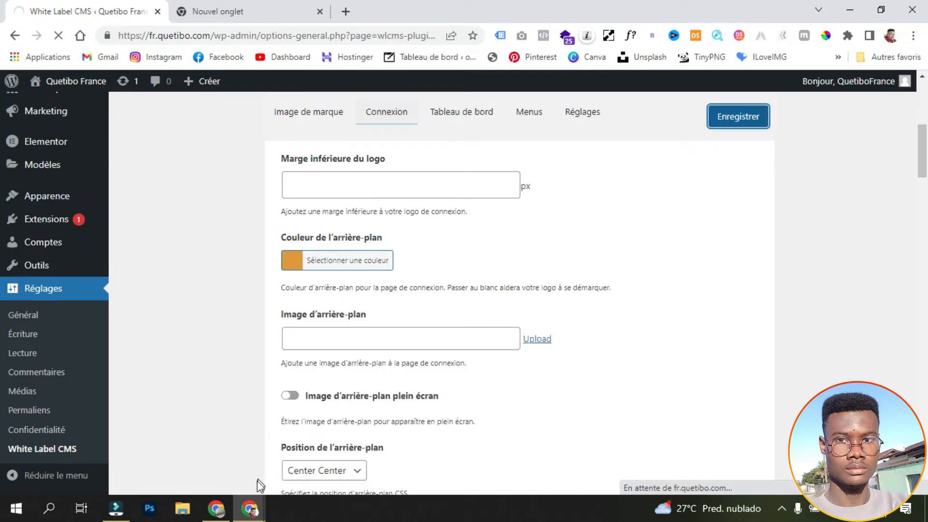
# - Switch to the private window and reload the login page to check its background colour
pyautogui.moveTo(249, 510)
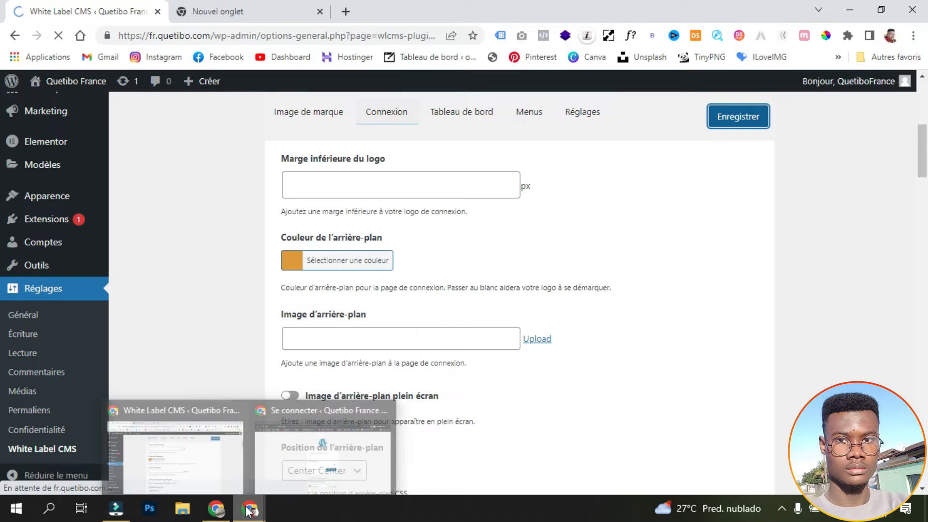
pyautogui.click(309, 461)
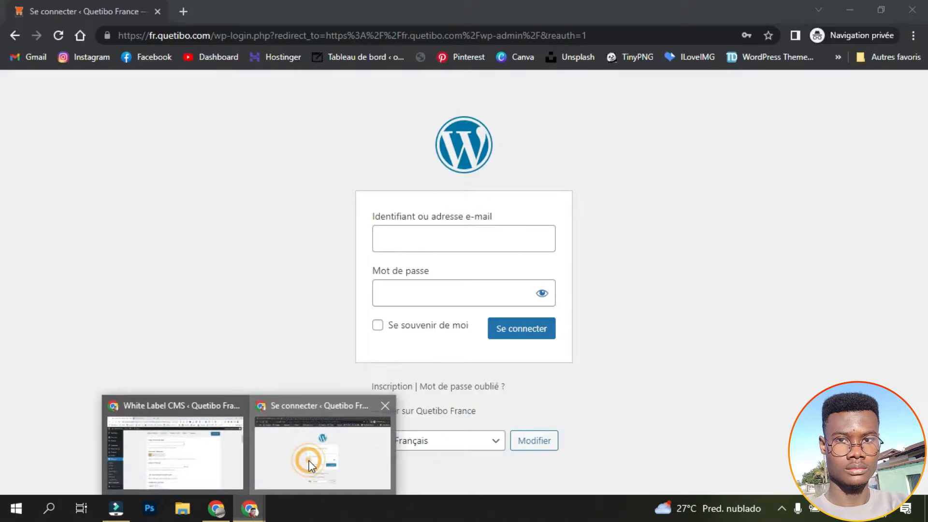
pyautogui.click(57, 34)
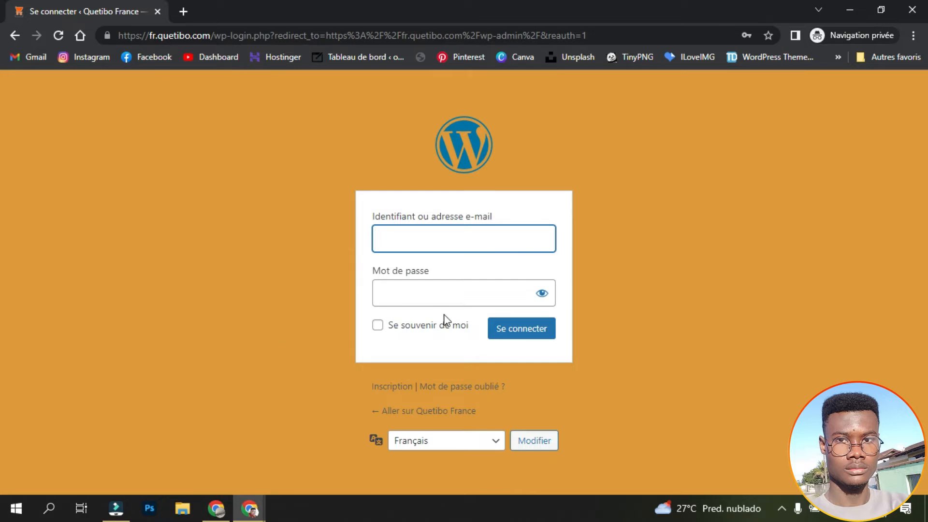
# - Return to the White Label CMS settings and choose Image-dun-pont.jpg from the media library as the login background image
pyautogui.moveTo(252, 509)
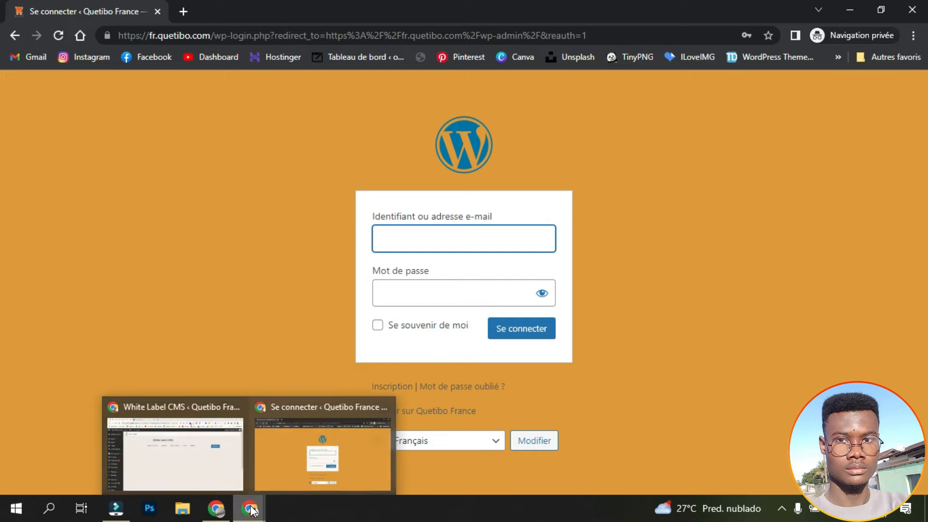
pyautogui.click(224, 467)
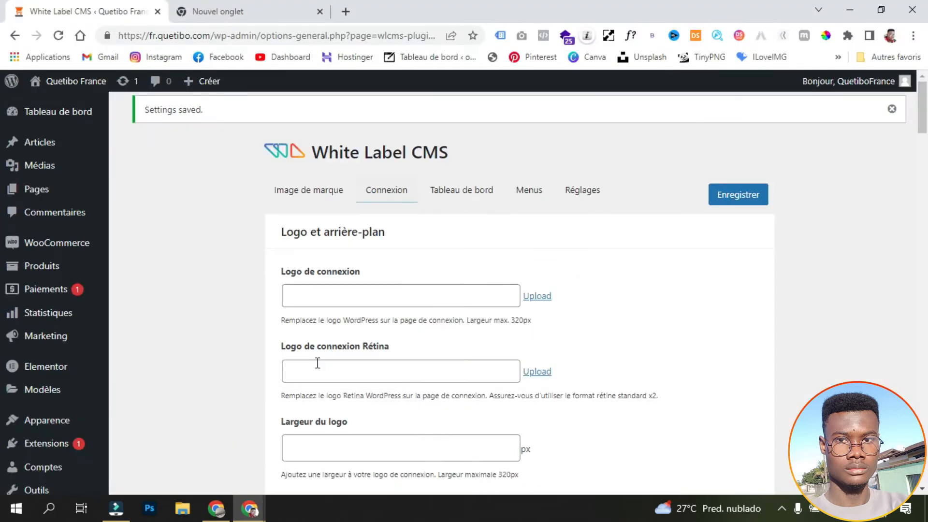
pyautogui.scroll(-5, 339, 362)
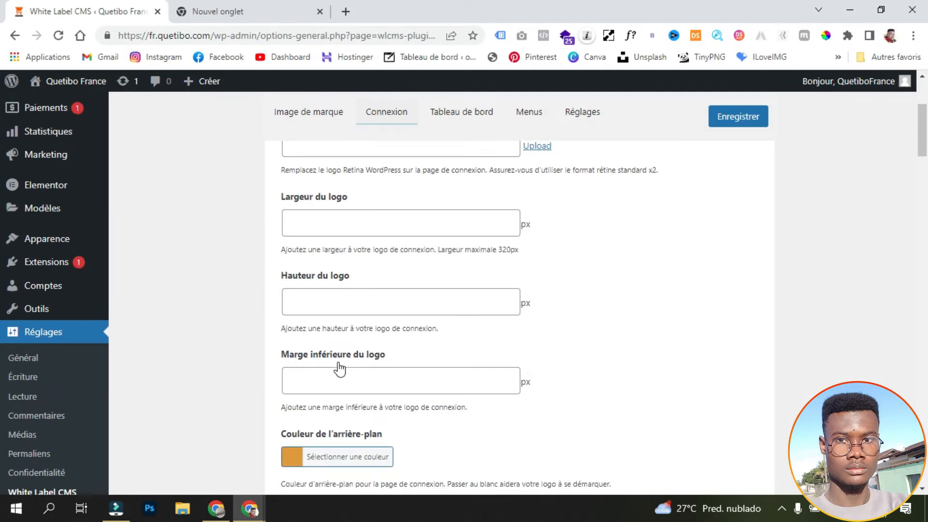
pyautogui.scroll(-5, 333, 356)
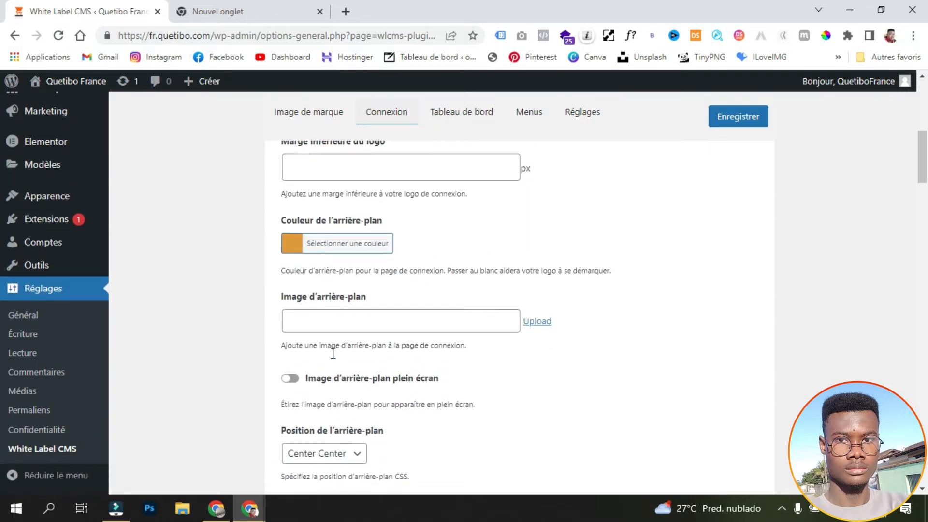
pyautogui.scroll(-1, 333, 358)
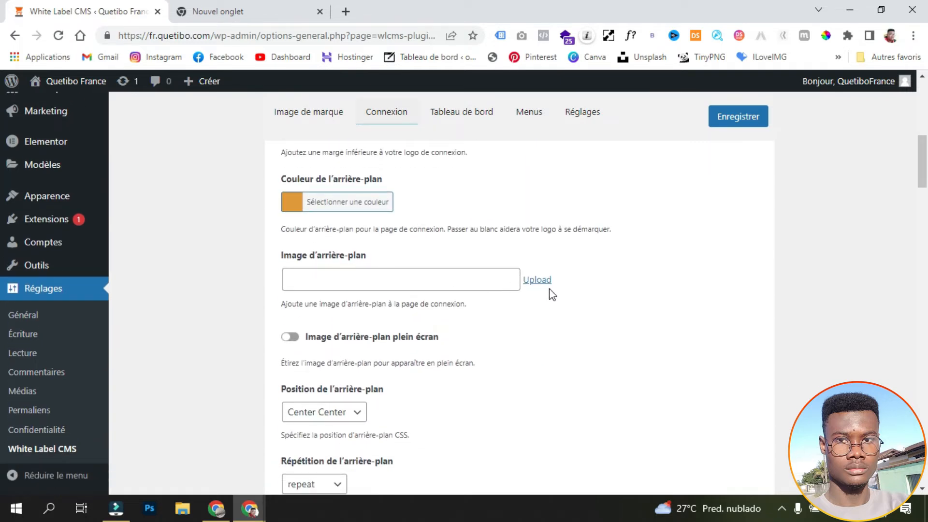
pyautogui.click(538, 280)
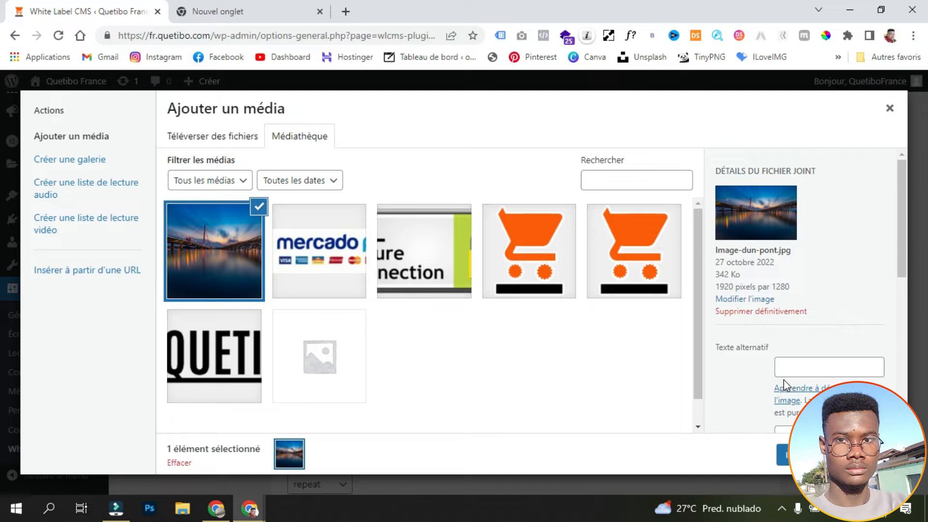
pyautogui.scroll(-2, 784, 379)
pyautogui.click(832, 453)
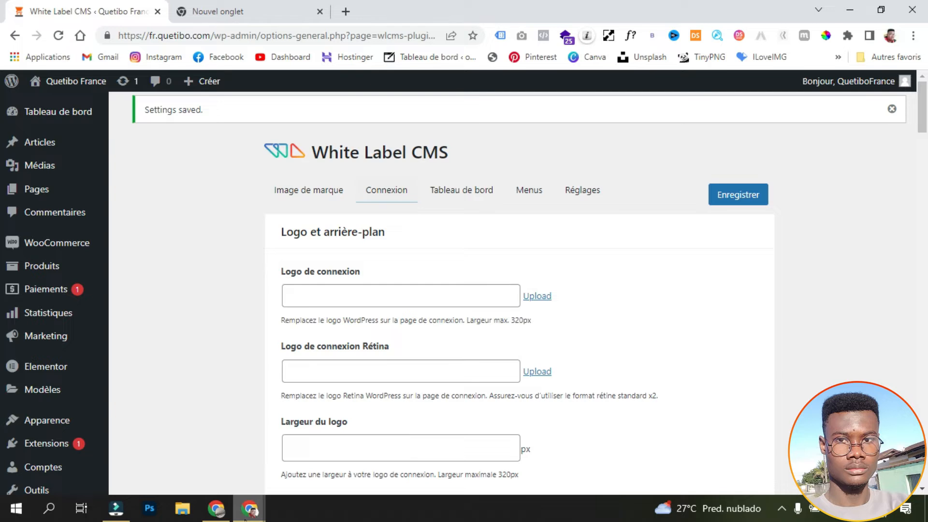
# - Switch to the private window and zoom out the login page to check the new background image
pyautogui.moveTo(249, 507)
pyautogui.click(289, 489)
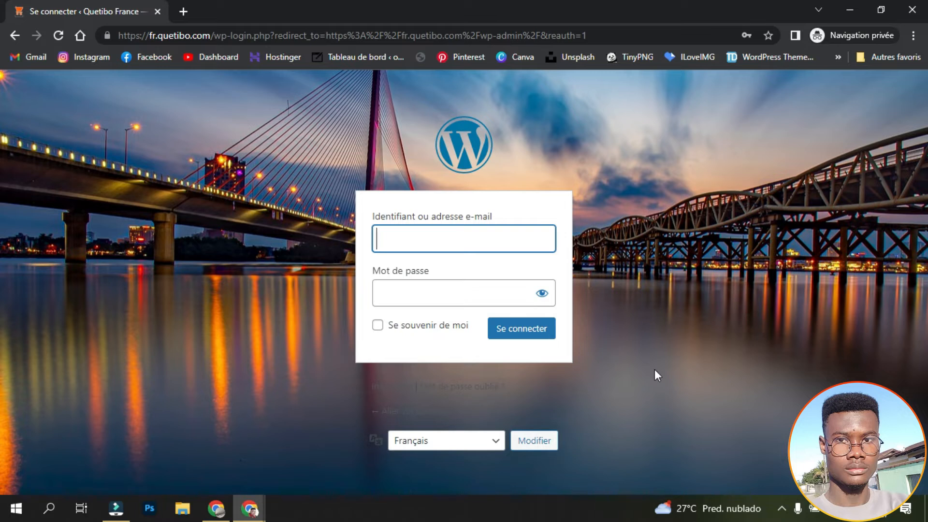
pyautogui.hotkey('ctrl', '-')
pyautogui.hotkey('ctrl', '-')
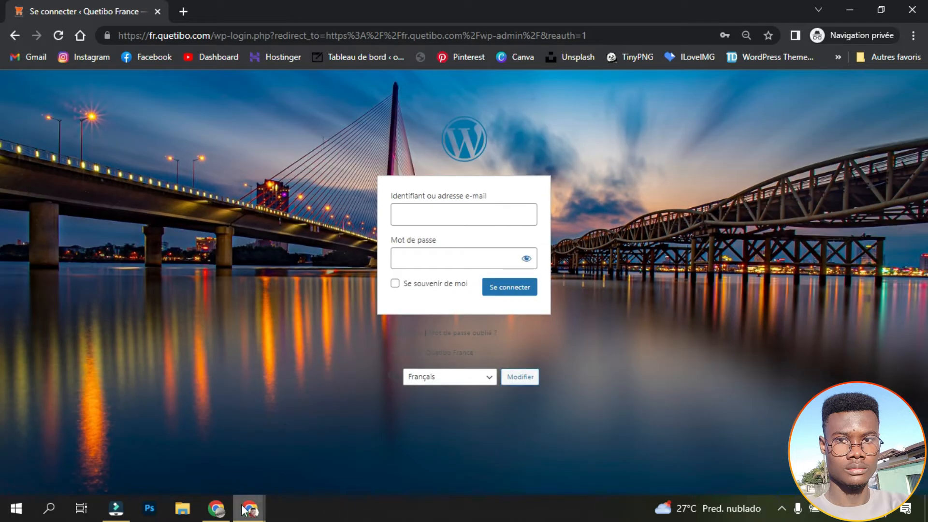
# - Return to the White Label CMS settings and set the login page's privacy policy link colour to white #ffffff
pyautogui.moveTo(241, 511)
pyautogui.click(182, 459)
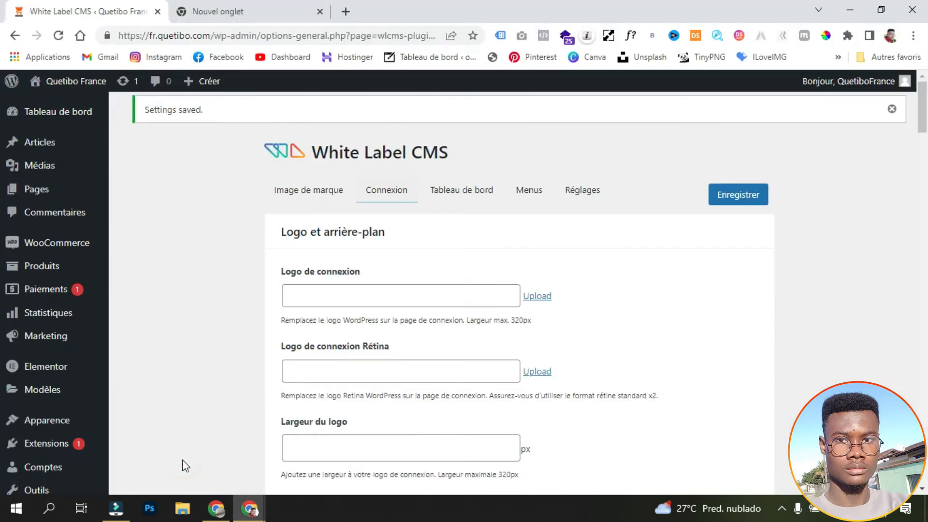
pyautogui.scroll(-4, 158, 355)
pyautogui.scroll(4, 158, 355)
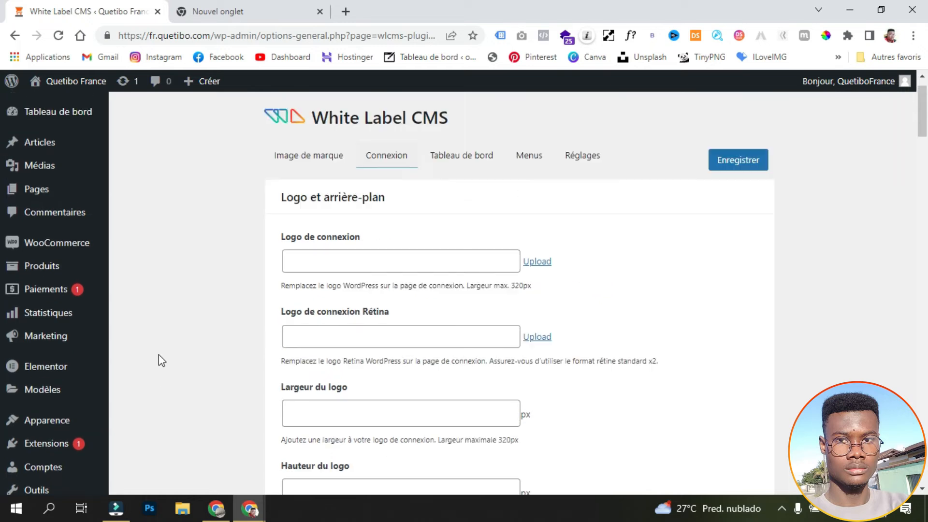
pyautogui.scroll(-9, 430, 357)
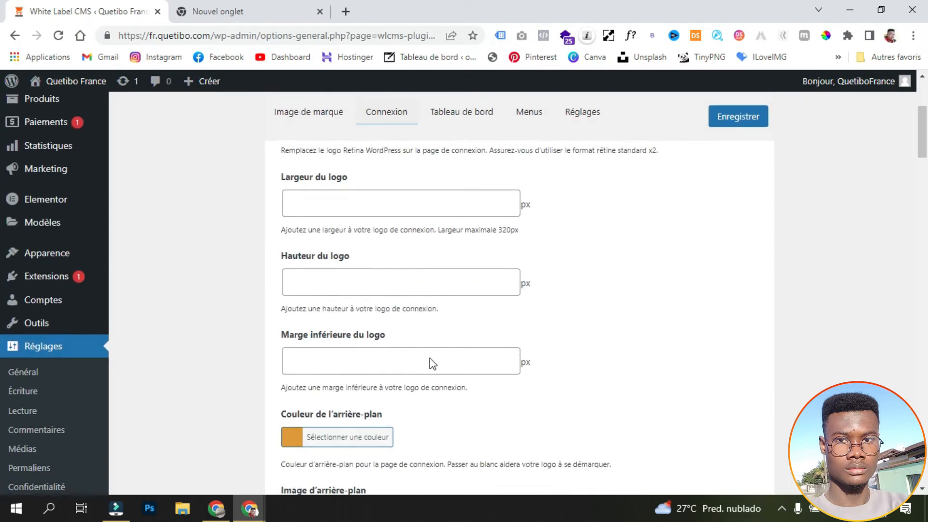
pyautogui.scroll(-6, 432, 360)
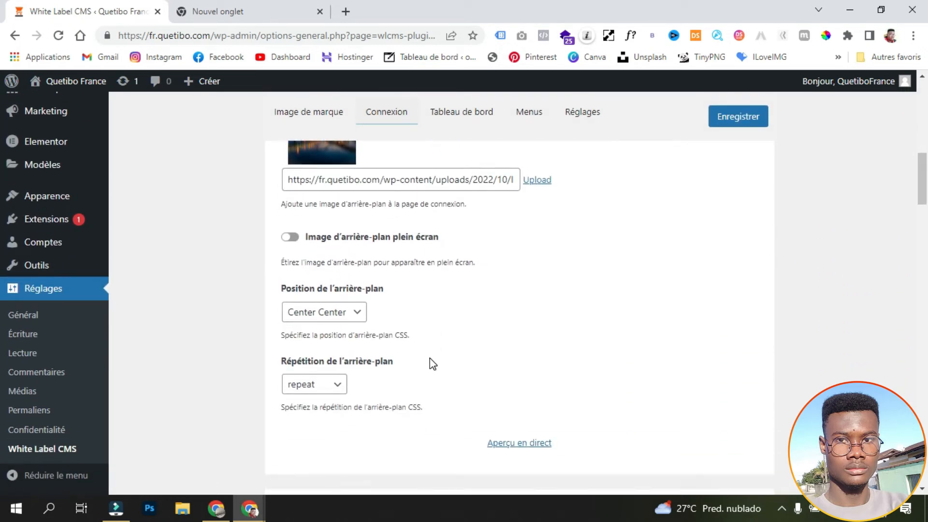
pyautogui.scroll(-2, 432, 364)
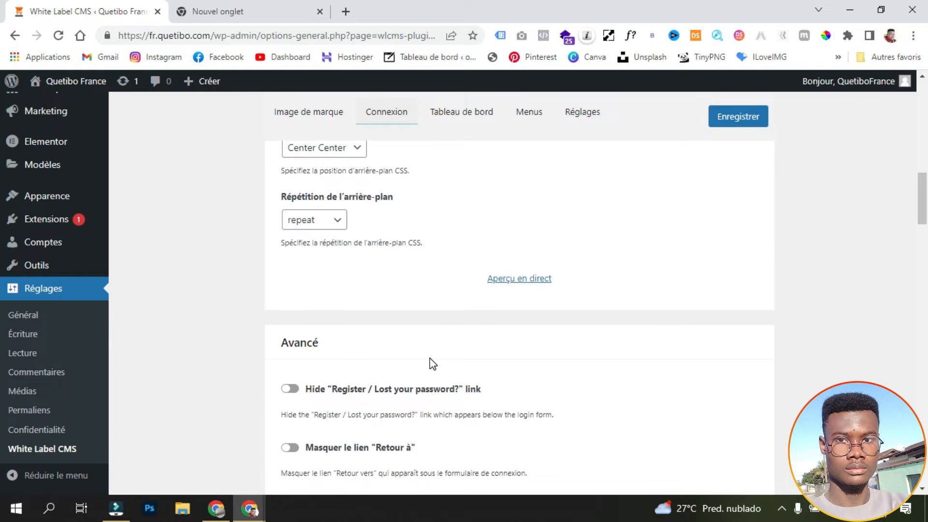
pyautogui.scroll(-9, 431, 363)
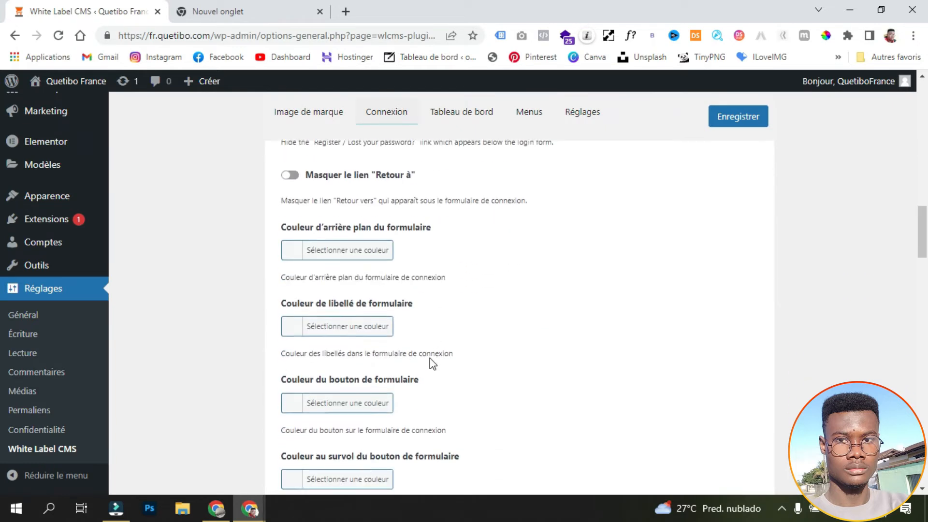
pyautogui.scroll(-7, 431, 360)
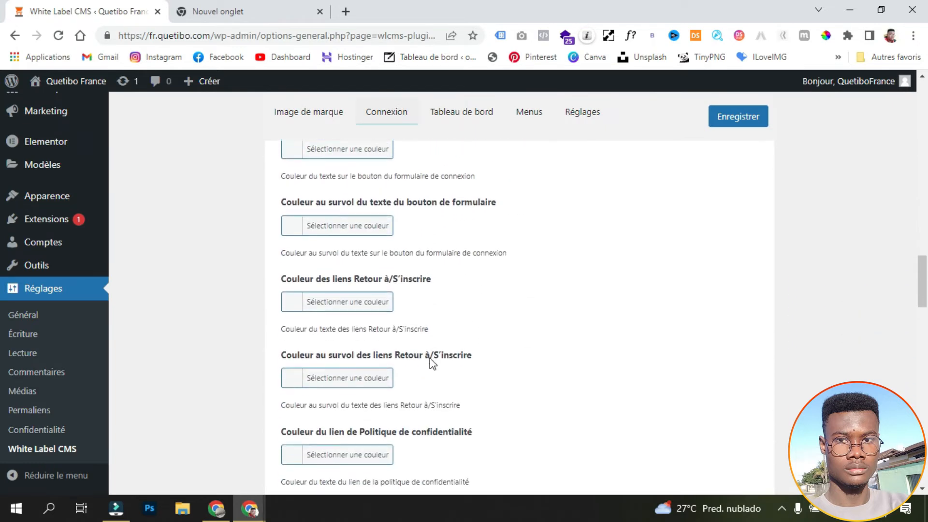
pyautogui.scroll(-1, 431, 363)
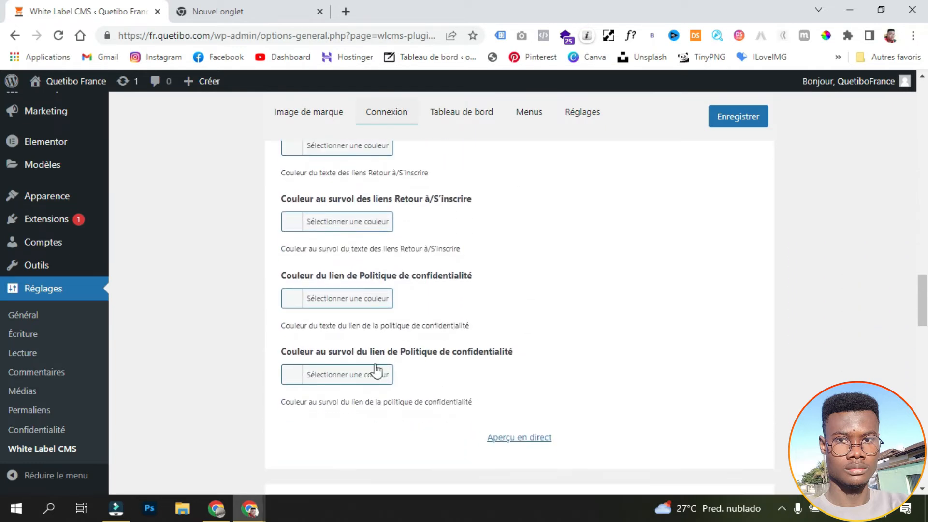
pyautogui.scroll(2, 273, 368)
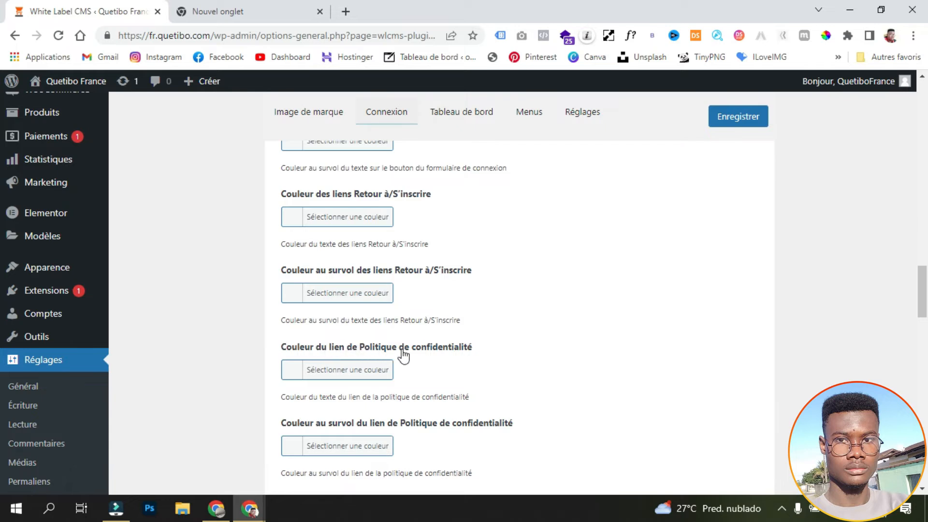
pyautogui.click(291, 371)
pyautogui.scroll(-2, 345, 426)
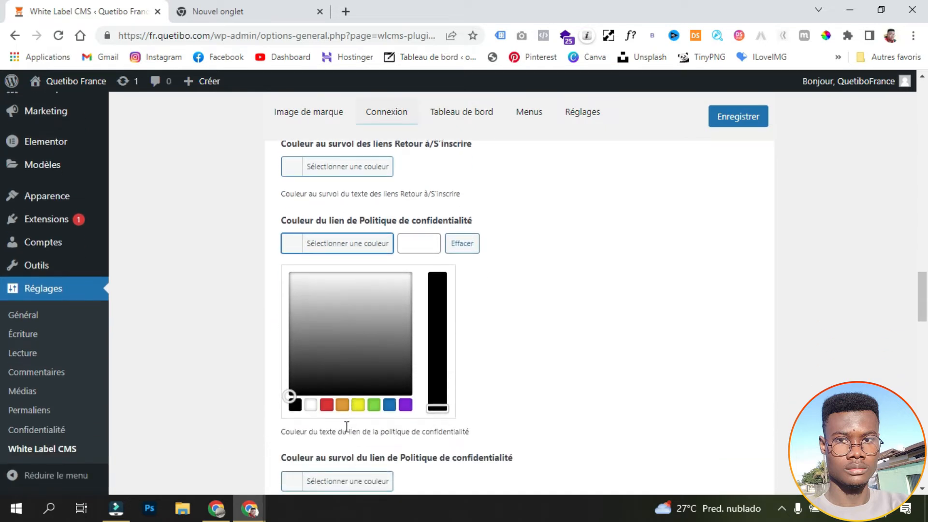
pyautogui.click(310, 405)
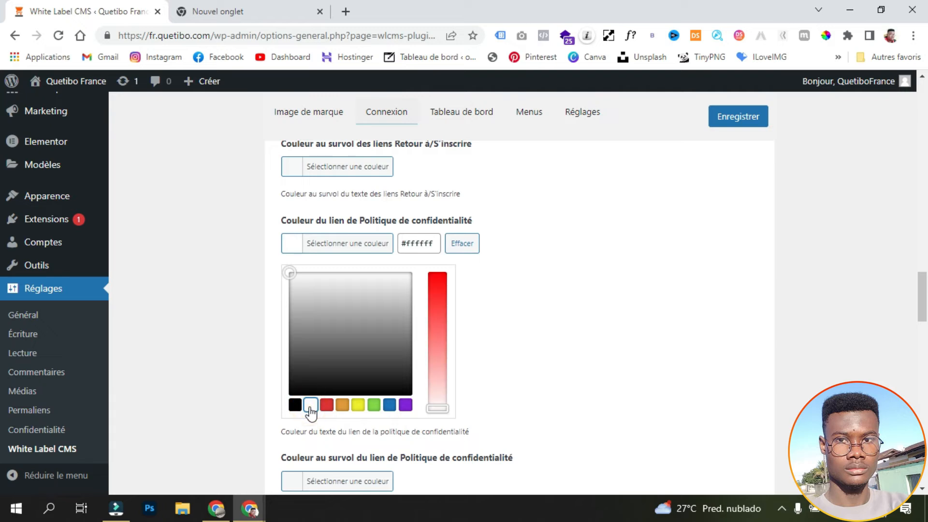
pyautogui.click(537, 333)
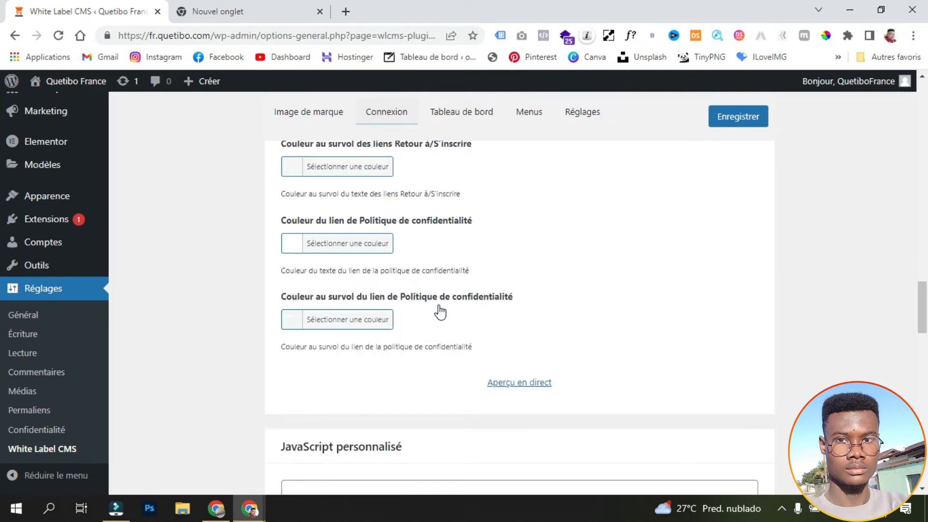
# - Set the hover colour of the privacy policy link to light grey #dbdbdb
pyautogui.click(290, 321)
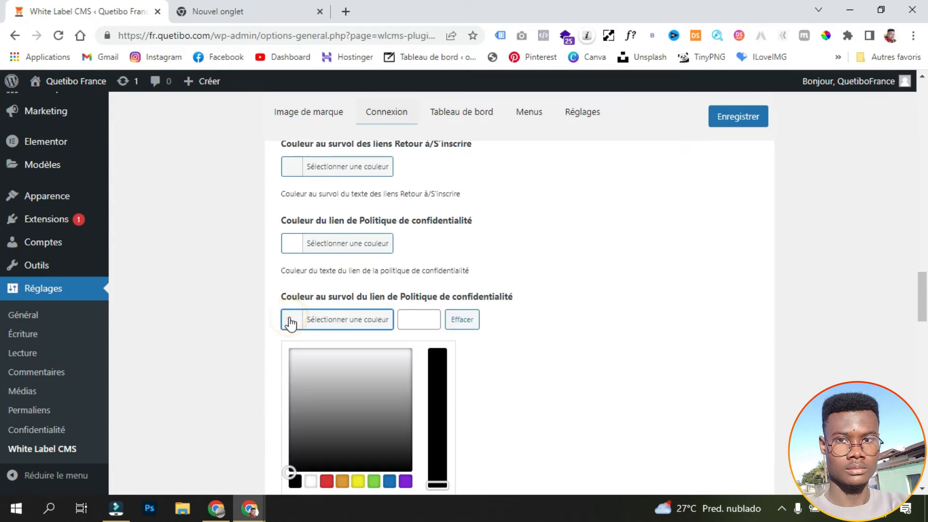
pyautogui.click(290, 363)
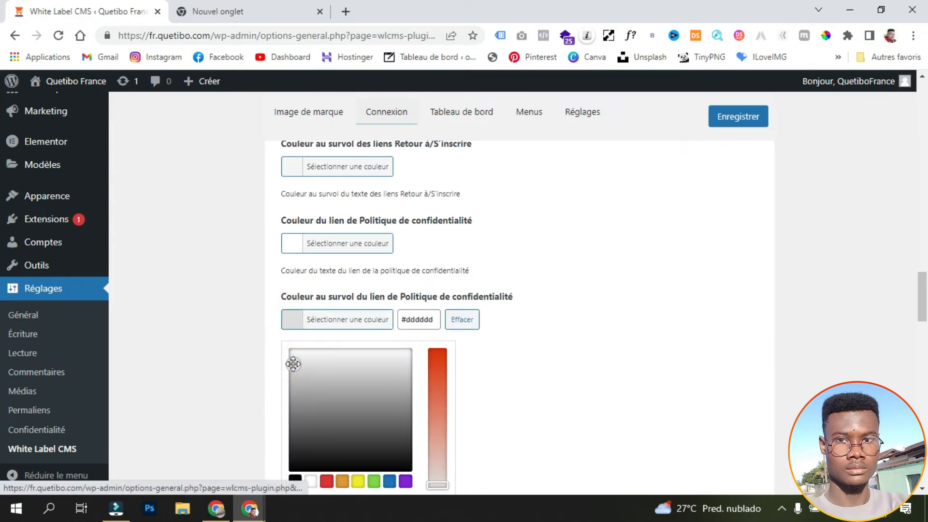
pyautogui.moveTo(290, 363); pyautogui.dragTo(290, 366)
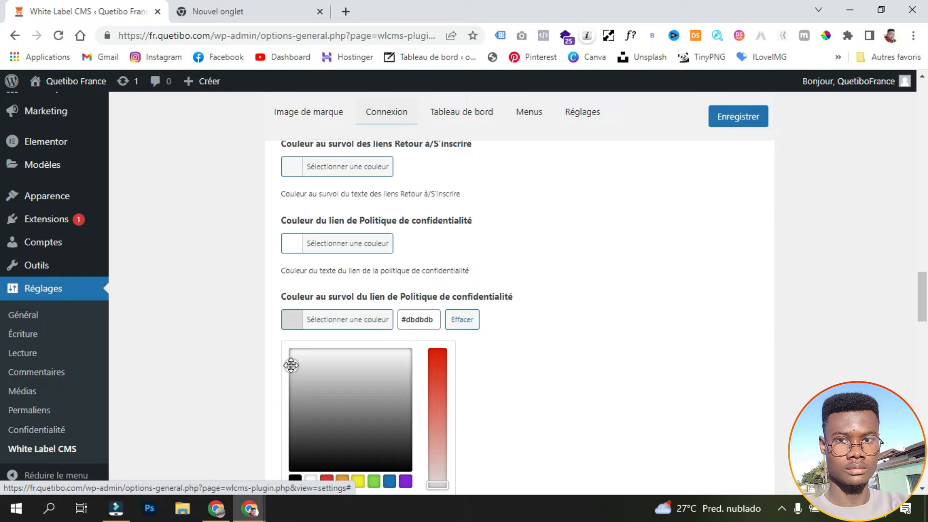
# - Set the colour of the "Retour à/S'inscrire" links to white
pyautogui.scroll(3, 526, 332)
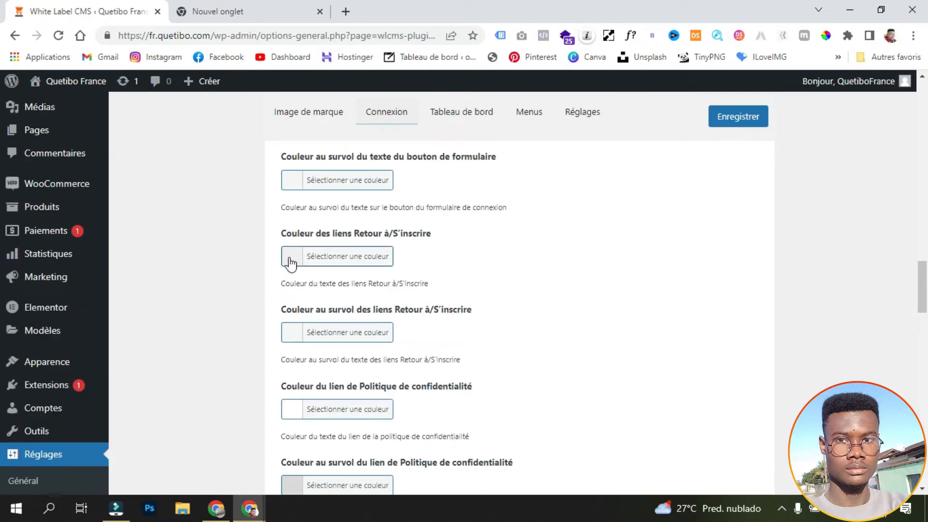
pyautogui.click(291, 263)
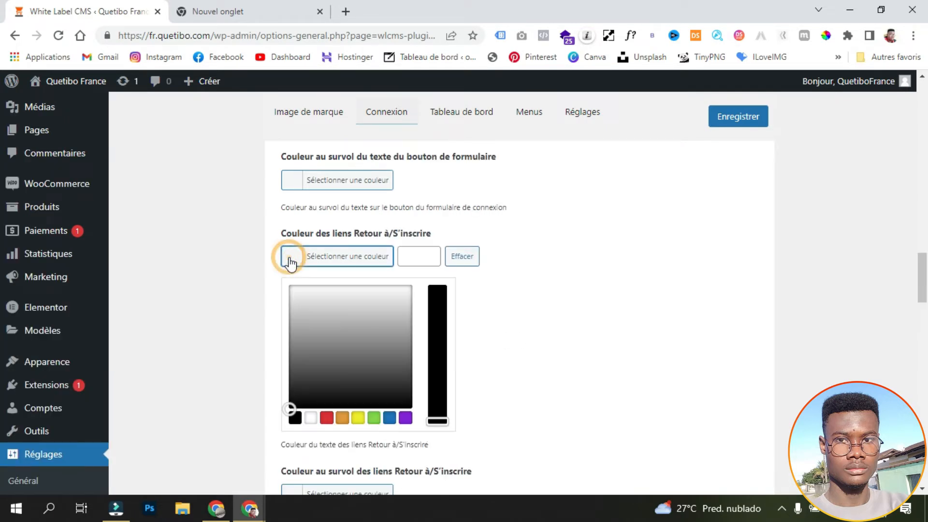
pyautogui.click(312, 418)
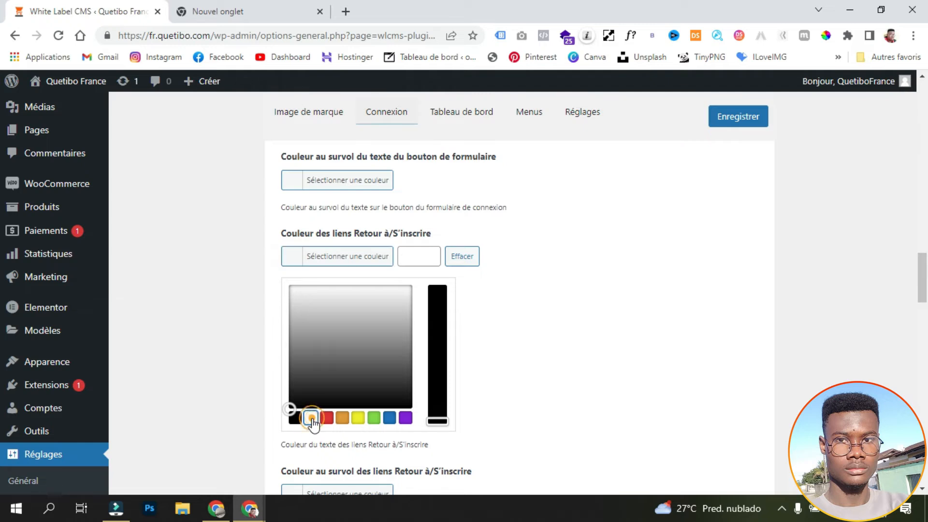
pyautogui.click(576, 356)
# - Set the hover colour of the "Retour à/S'inscrire" links to light grey #dbdbdb and save the settings
pyautogui.click(289, 338)
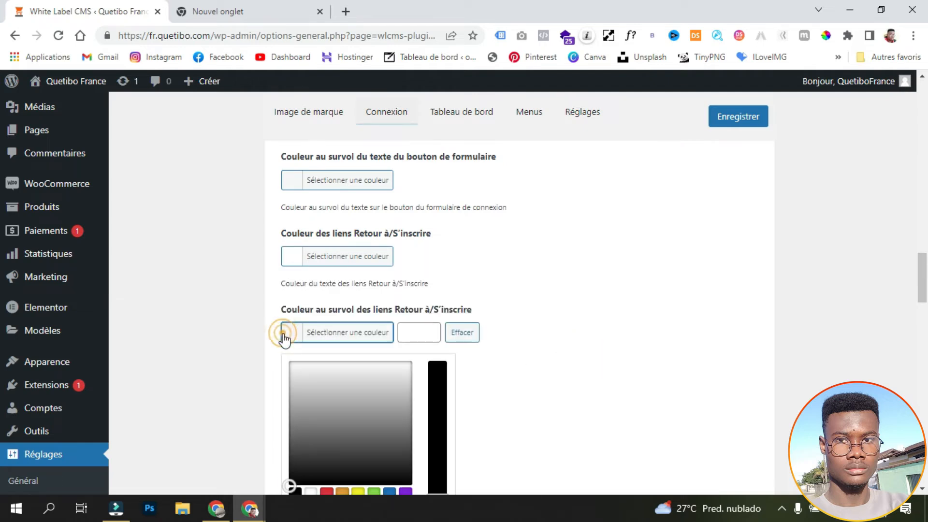
pyautogui.click(291, 376)
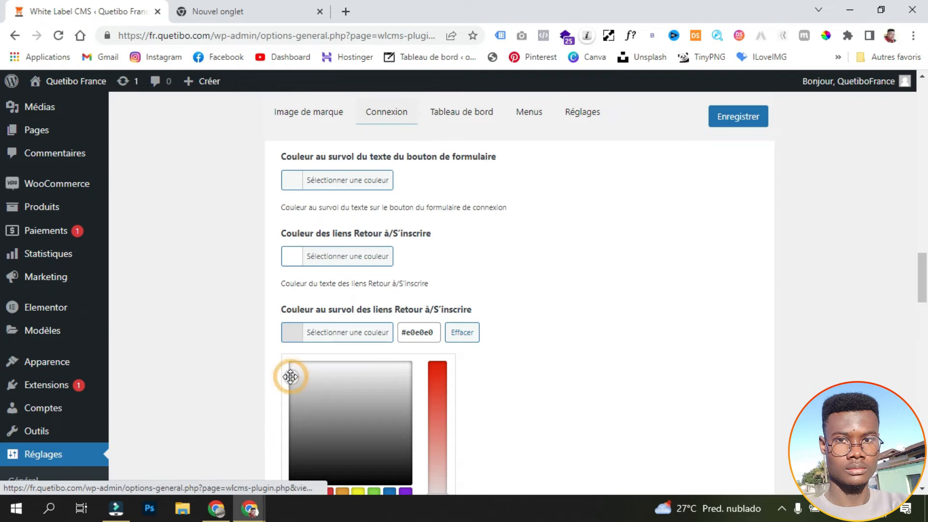
pyautogui.click(289, 379)
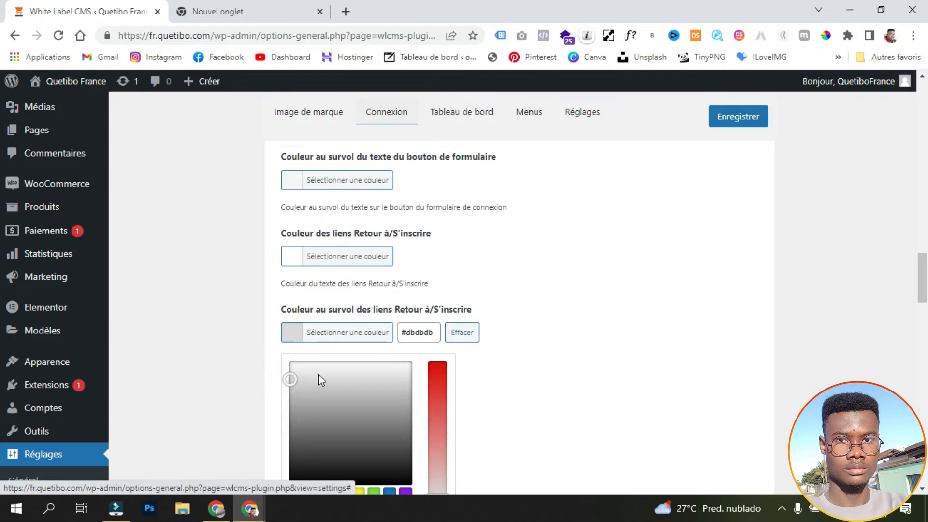
pyautogui.click(573, 347)
pyautogui.scroll(-1, 573, 347)
pyautogui.scroll(-1, 573, 346)
pyautogui.scroll(1, 573, 347)
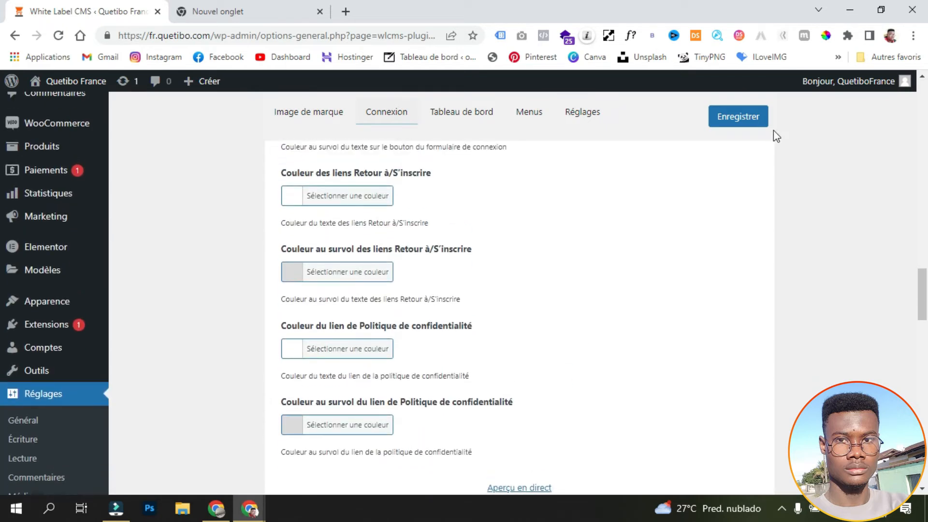
pyautogui.click(741, 123)
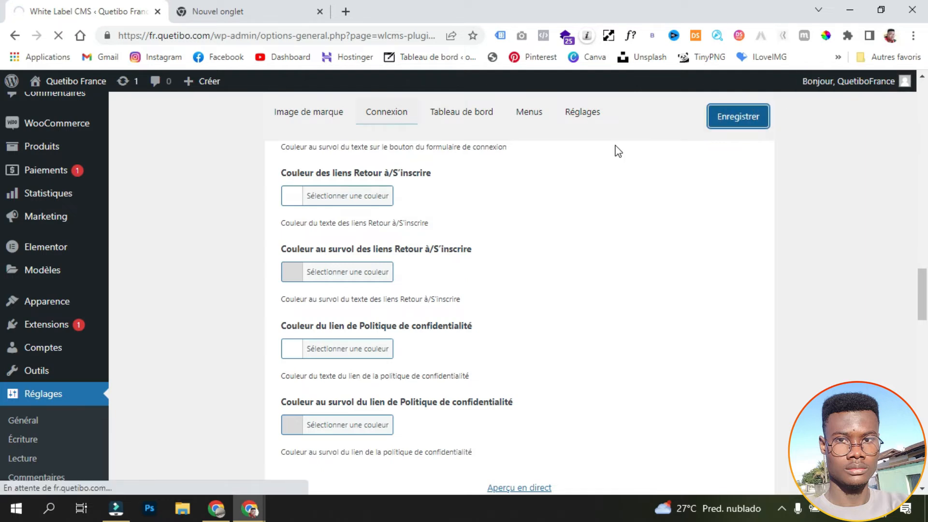
# - Switch to the private window and reload the login page to check the link colours
pyautogui.moveTo(259, 515)
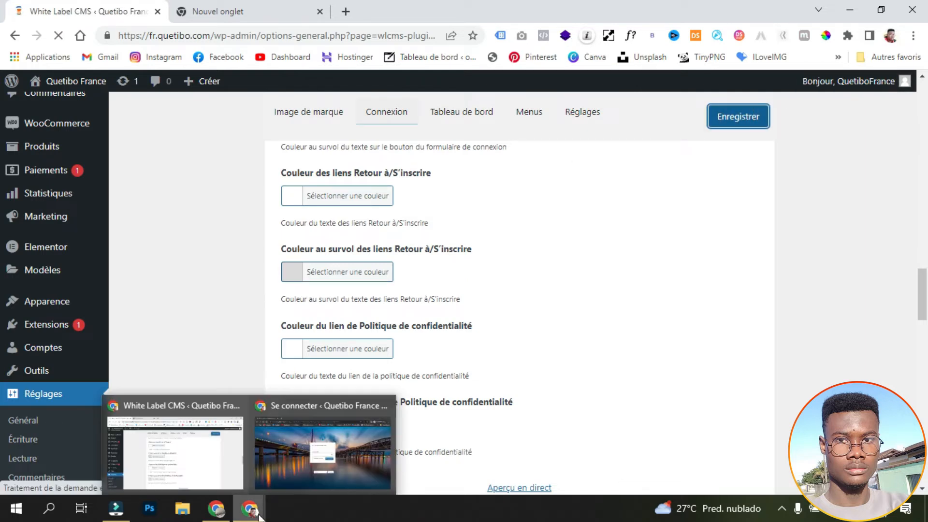
pyautogui.click(286, 465)
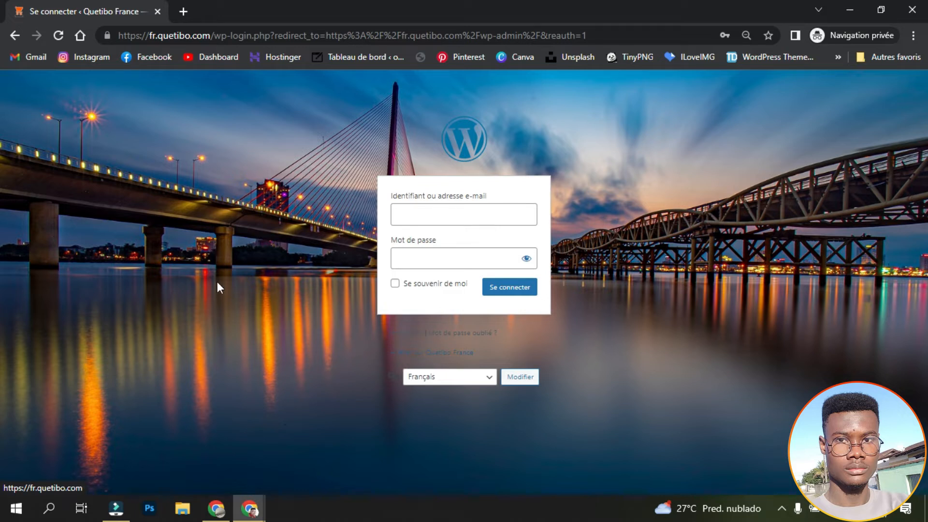
pyautogui.click(60, 35)
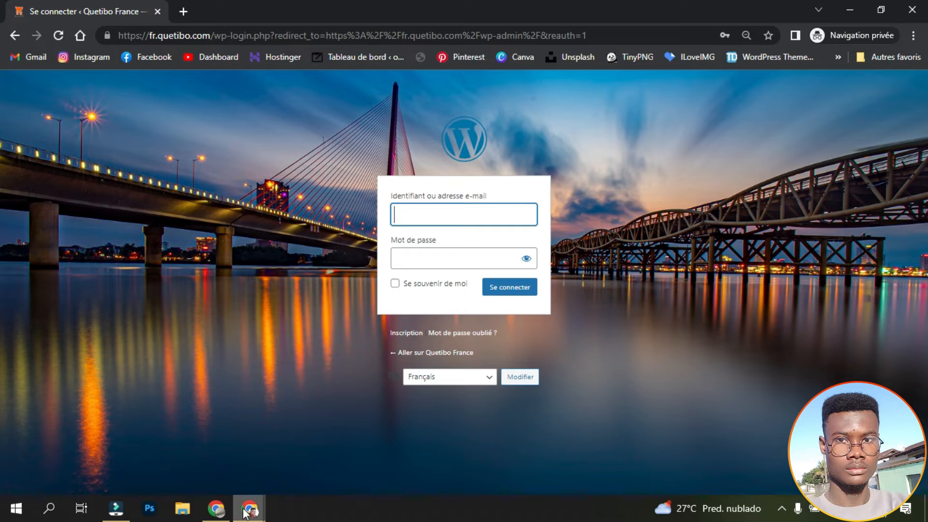
# - Return to the White Label CMS settings window and start choosing a file to upload for the login logo
pyautogui.moveTo(248, 511)
pyautogui.click(199, 450)
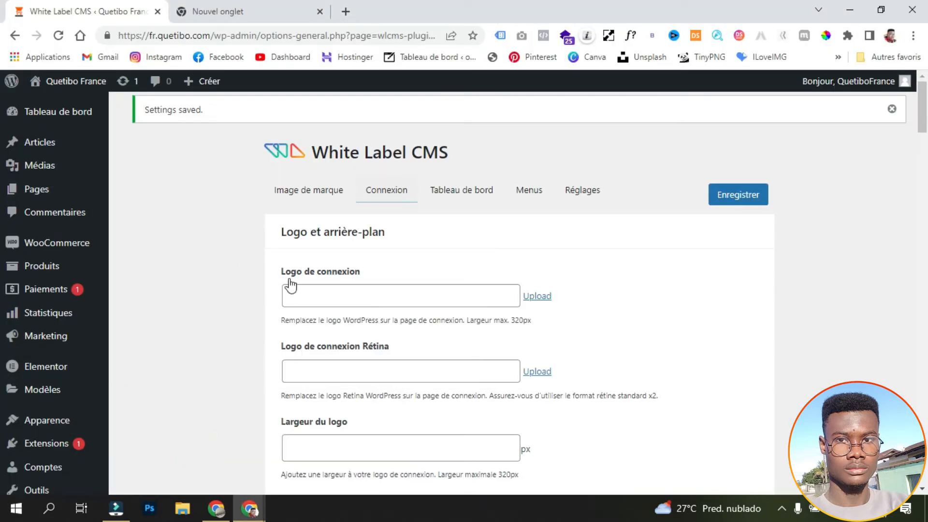
pyautogui.click(536, 299)
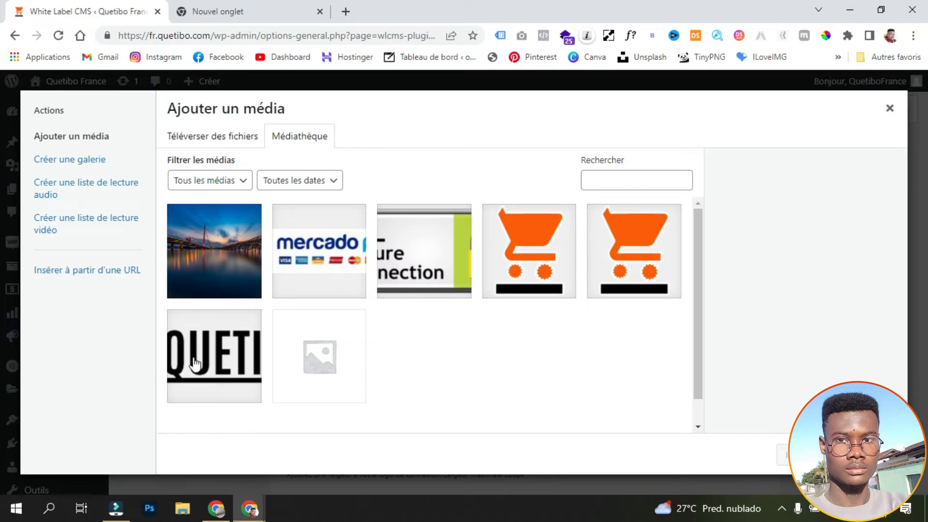
pyautogui.click(187, 144)
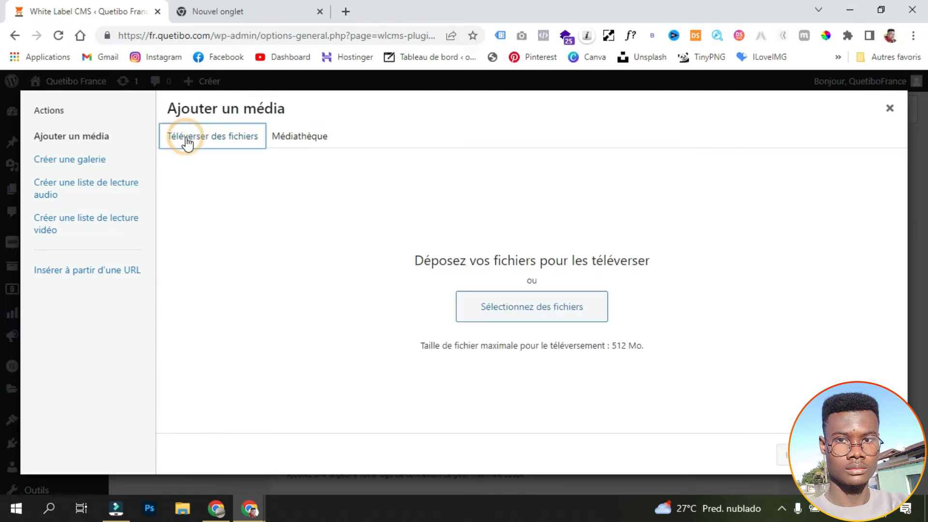
pyautogui.click(468, 313)
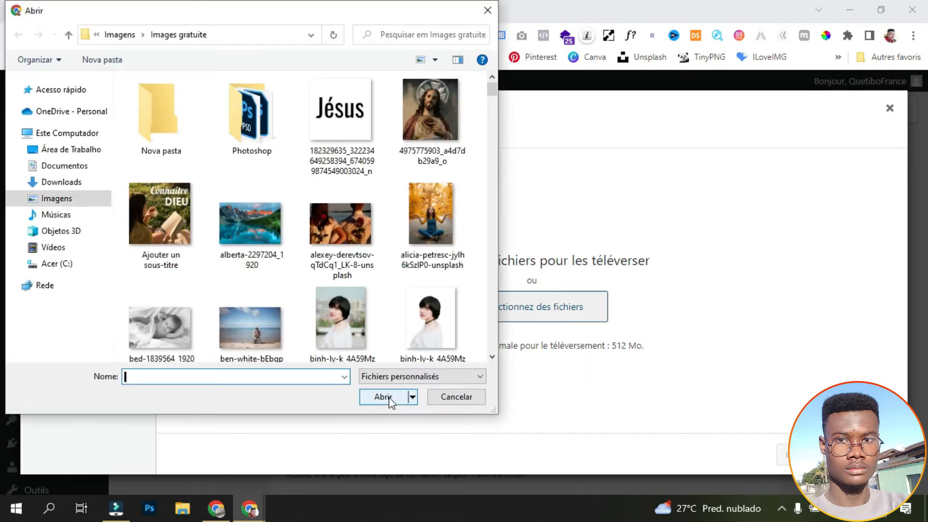
# - Browse to the Images folder under Vídeos > CriaçaodeSites > Quetibo and find the logo files
pyautogui.click(54, 248)
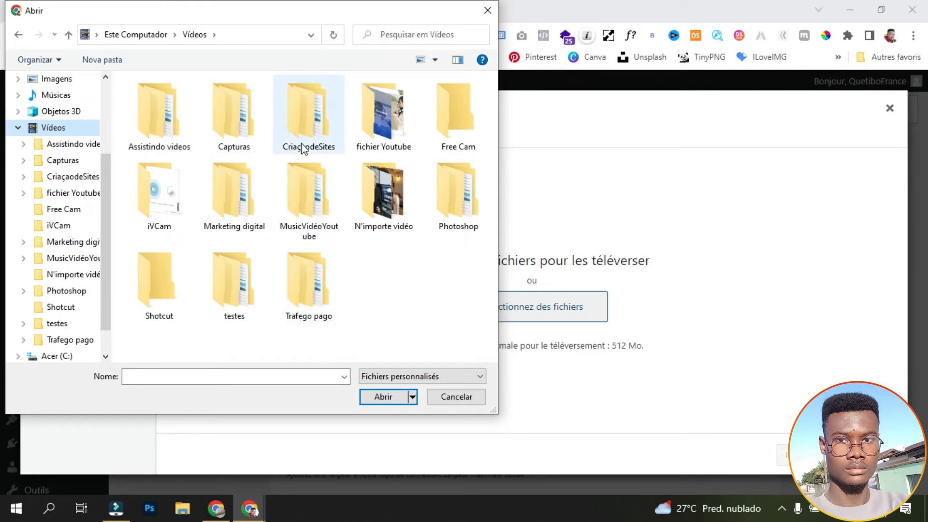
pyautogui.doubleClick(323, 129)
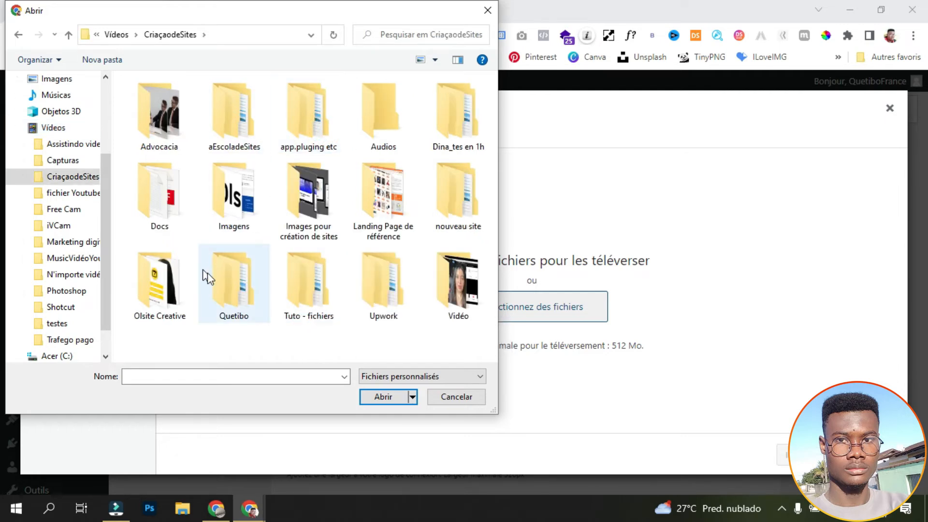
pyautogui.doubleClick(225, 281)
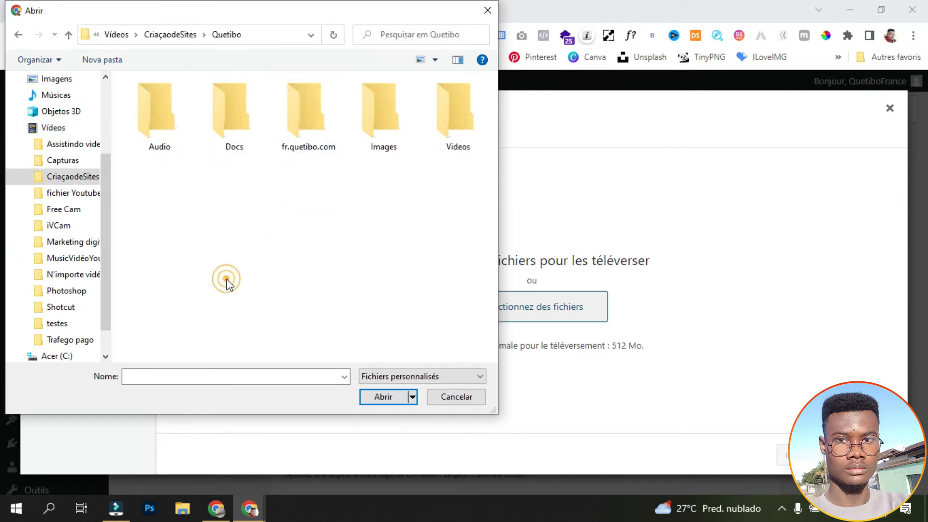
pyautogui.doubleClick(377, 124)
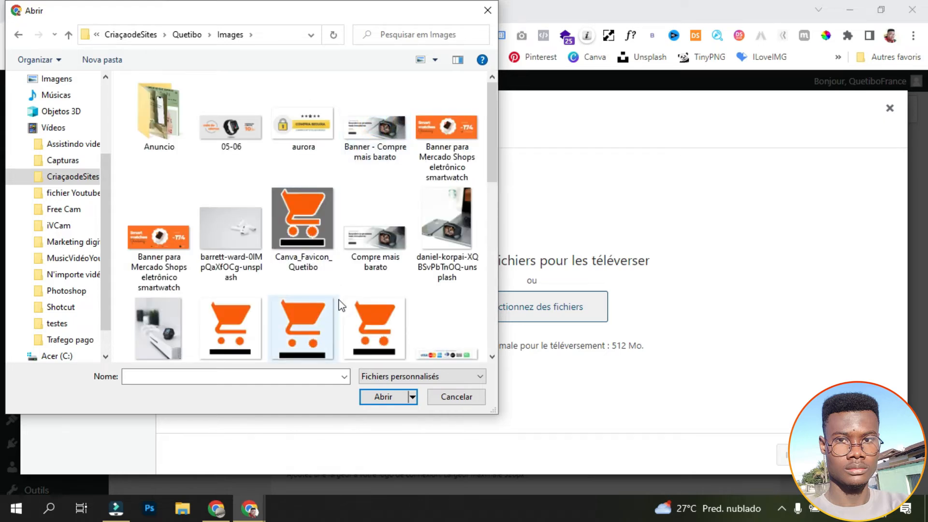
pyautogui.scroll(-8, 339, 304)
pyautogui.scroll(-2, 339, 303)
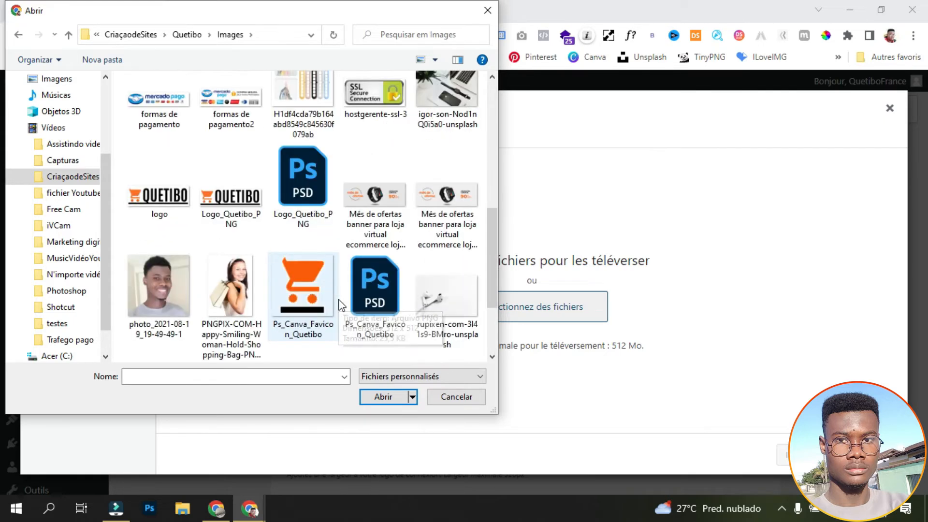
# - Upload the Logo_Quetibo_PNG image as the login logo and save the settings
pyautogui.click(231, 201)
pyautogui.click(400, 401)
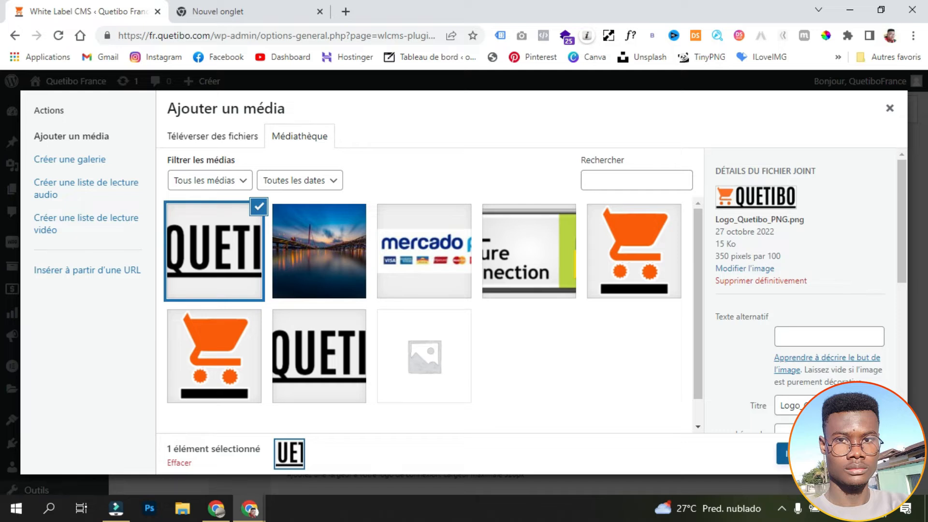
pyautogui.click(782, 454)
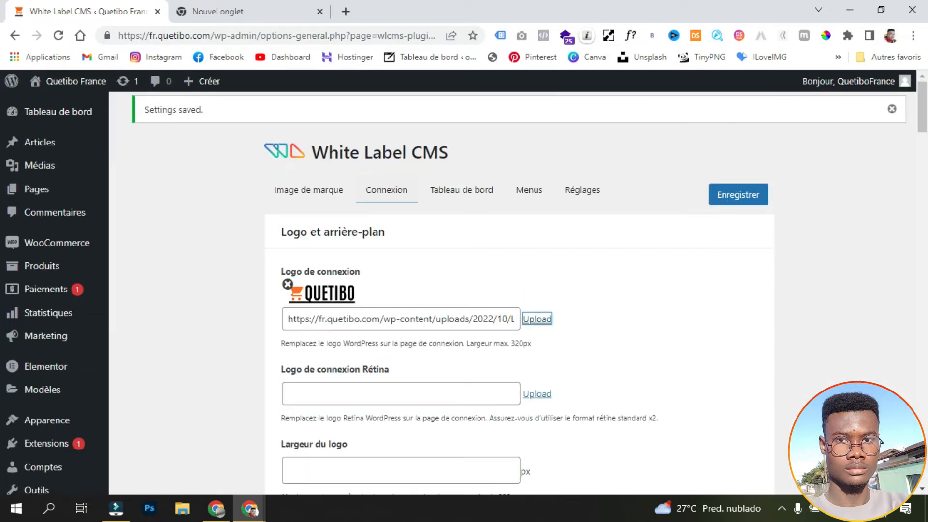
pyautogui.scroll(-3, 567, 363)
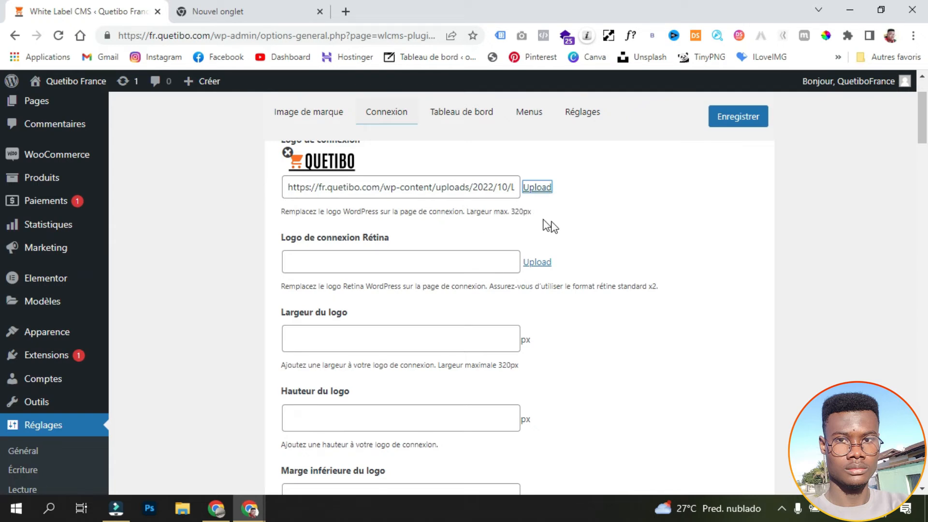
pyautogui.scroll(2, 501, 327)
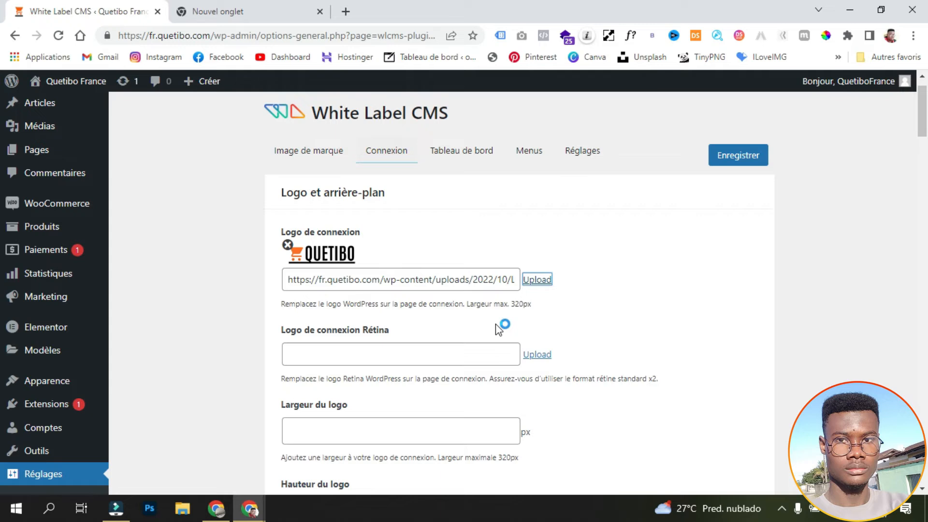
pyautogui.scroll(-2, 500, 329)
pyautogui.click(740, 116)
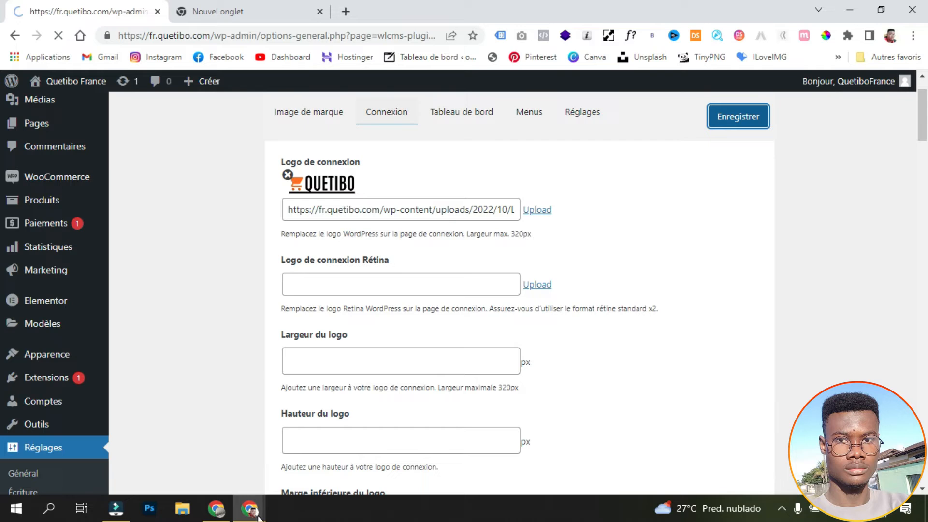
# - Switch to the private window and reload the login page to check the new logo
pyautogui.moveTo(251, 508)
pyautogui.click(284, 450)
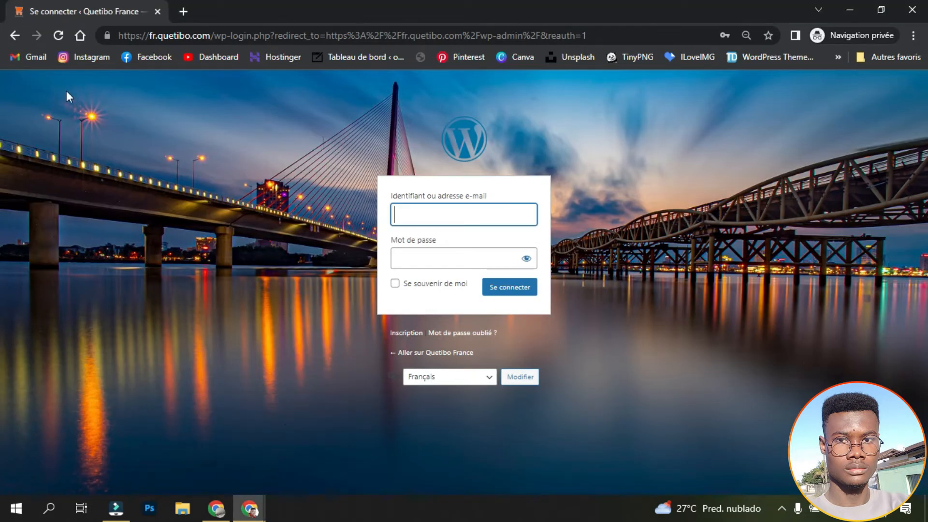
pyautogui.click(58, 36)
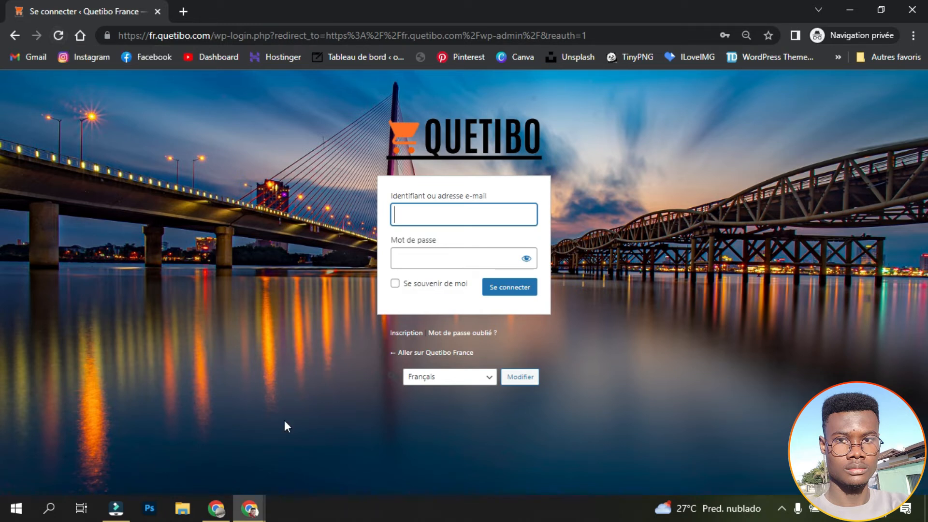
# - Back in the White Label CMS login settings, set the logo width to 150 px and save
pyautogui.moveTo(249, 507)
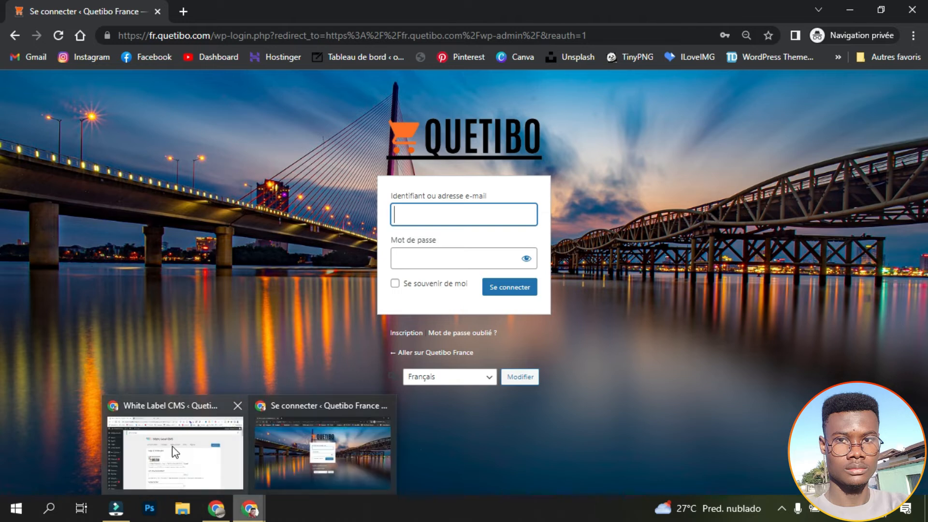
pyautogui.click(172, 445)
pyautogui.scroll(-4, 254, 348)
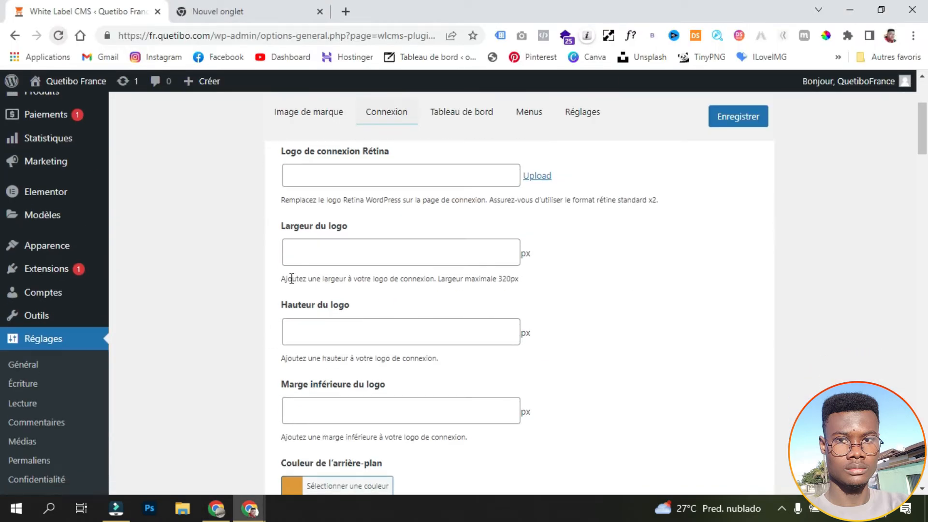
pyautogui.scroll(1, 254, 360)
pyautogui.click(313, 312)
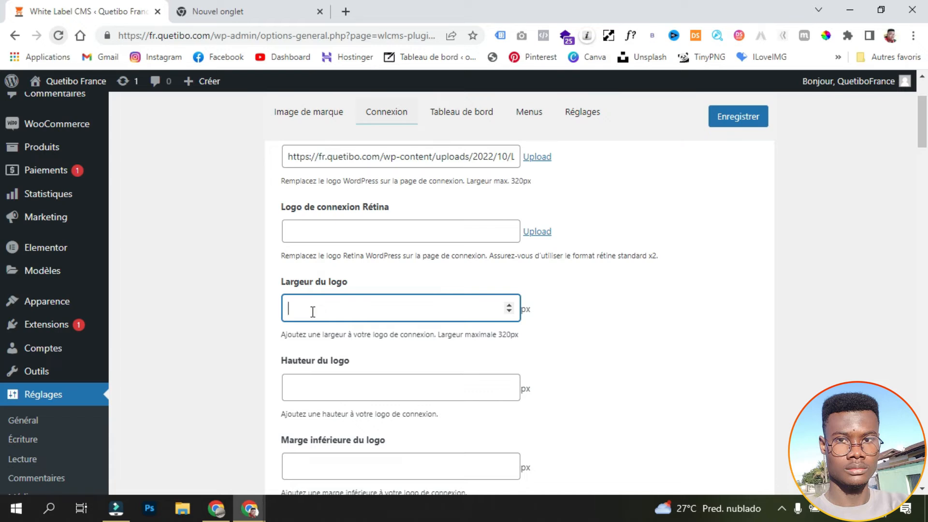
pyautogui.write('111')
pyautogui.press('BackSpace')
pyautogui.press('BackSpace')
pyautogui.write('50')
pyautogui.scroll(-2, 606, 369)
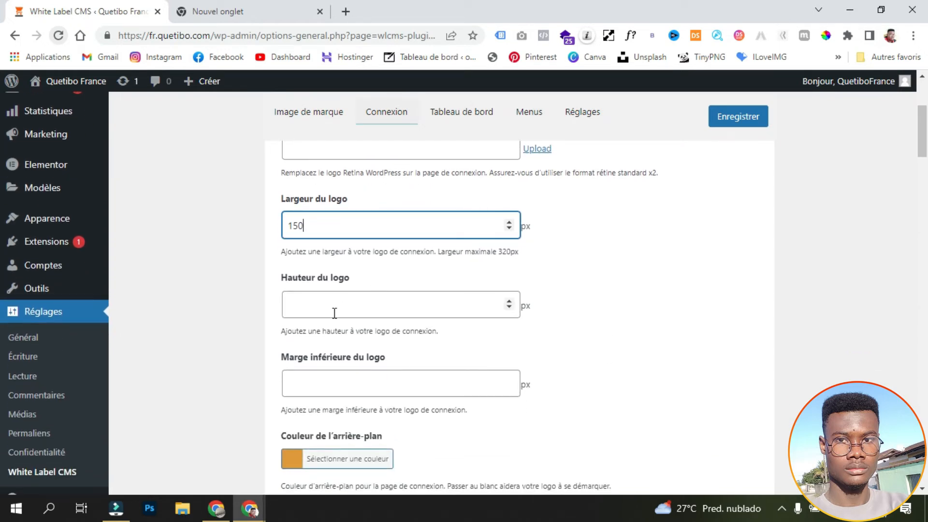
pyautogui.scroll(-2, 314, 303)
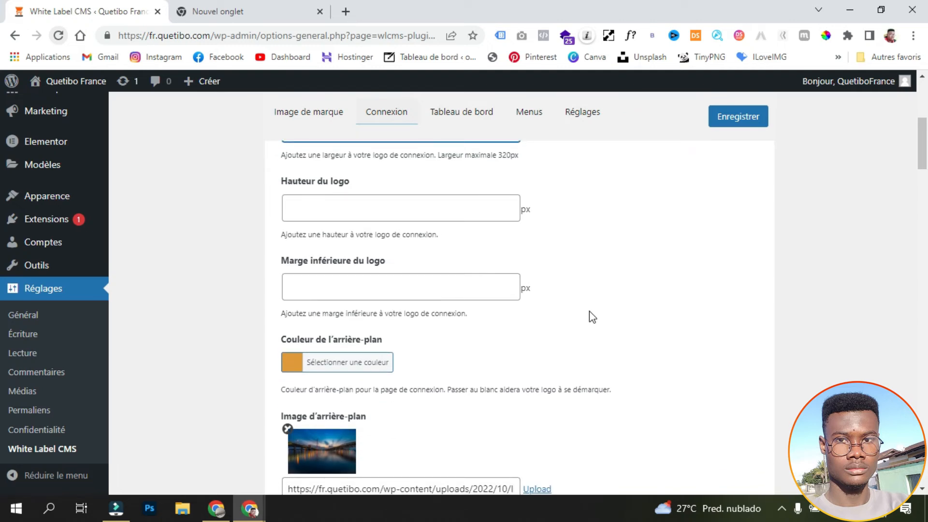
pyautogui.scroll(-2, 648, 302)
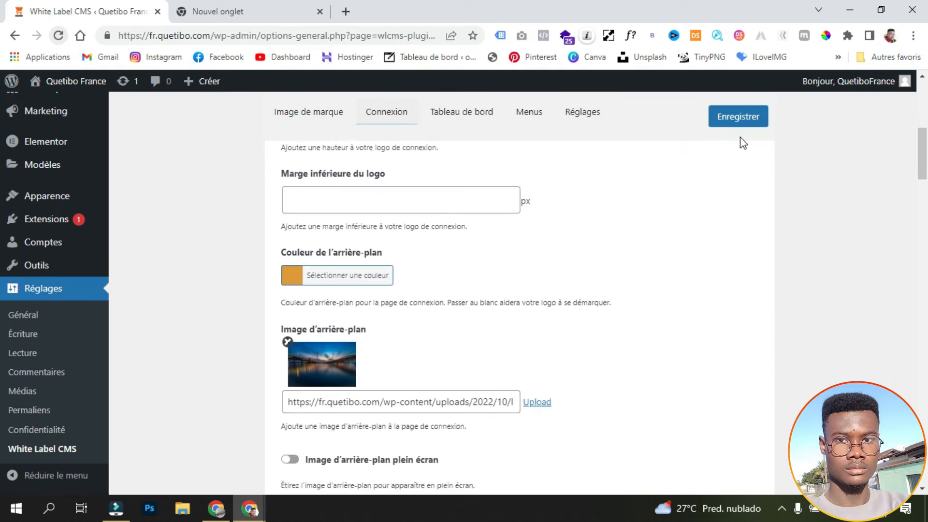
pyautogui.click(752, 121)
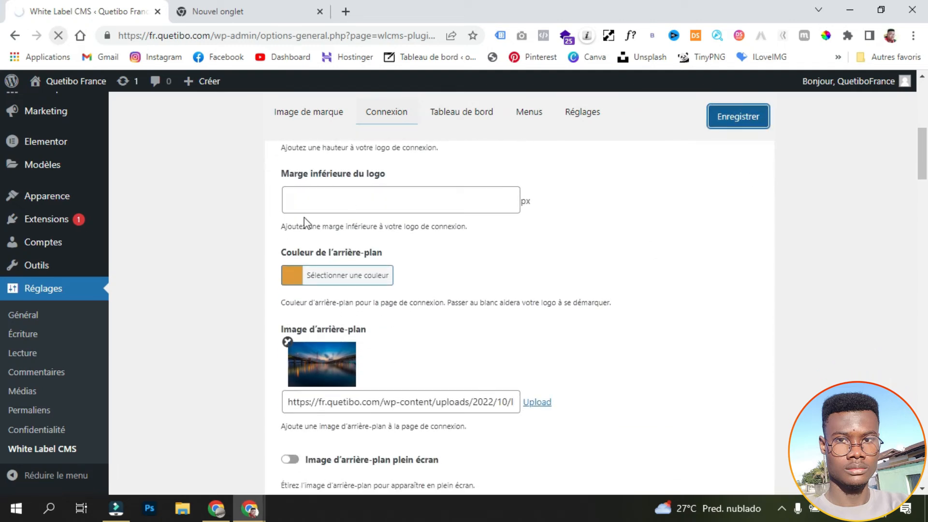
# - Switch to the private window and reload the login page to check the logo's width
pyautogui.moveTo(249, 507)
pyautogui.moveTo(286, 467)
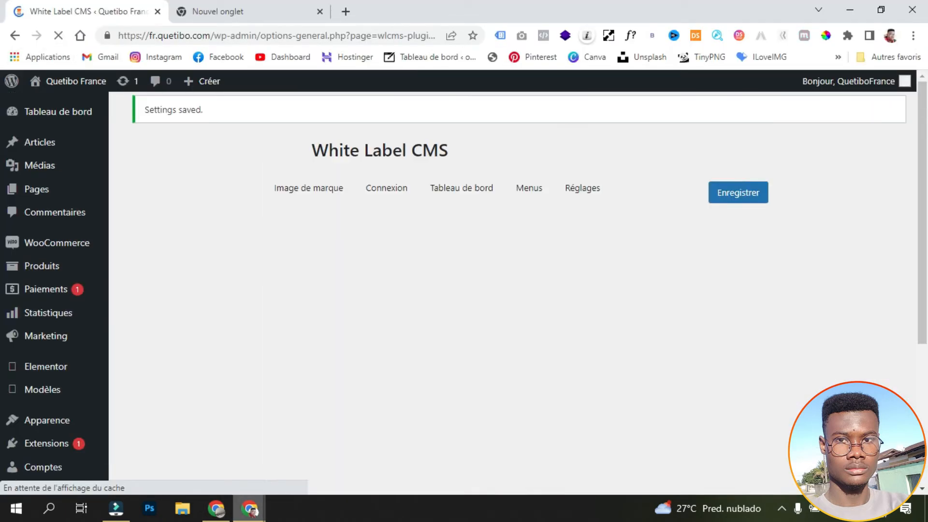
pyautogui.moveTo(275, 501)
pyautogui.click(296, 466)
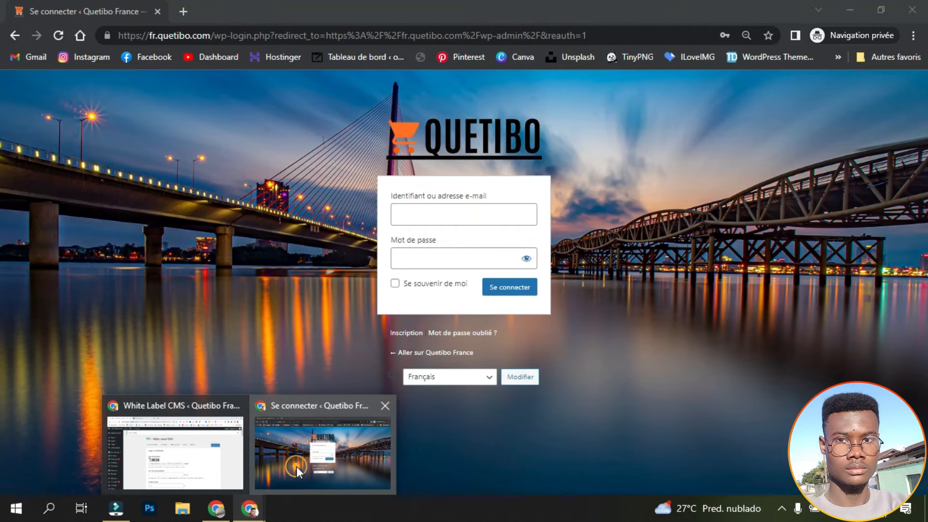
pyautogui.click(58, 35)
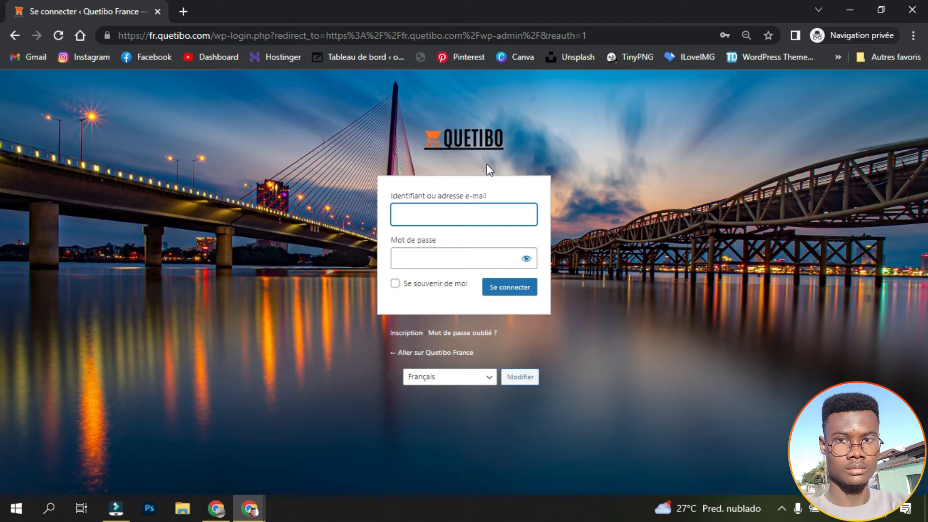
# - Back in the White Label CMS login settings, set the logo height to 50 px and save
pyautogui.moveTo(249, 508)
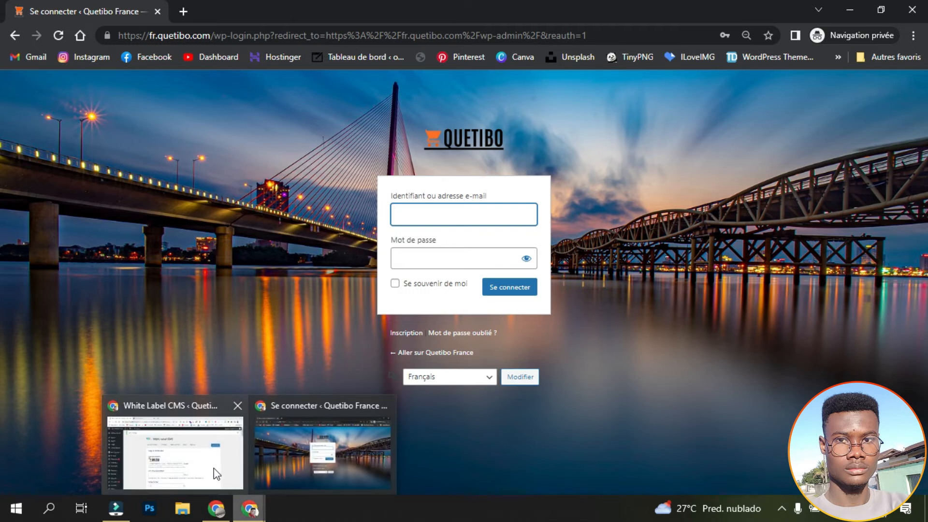
pyautogui.click(205, 459)
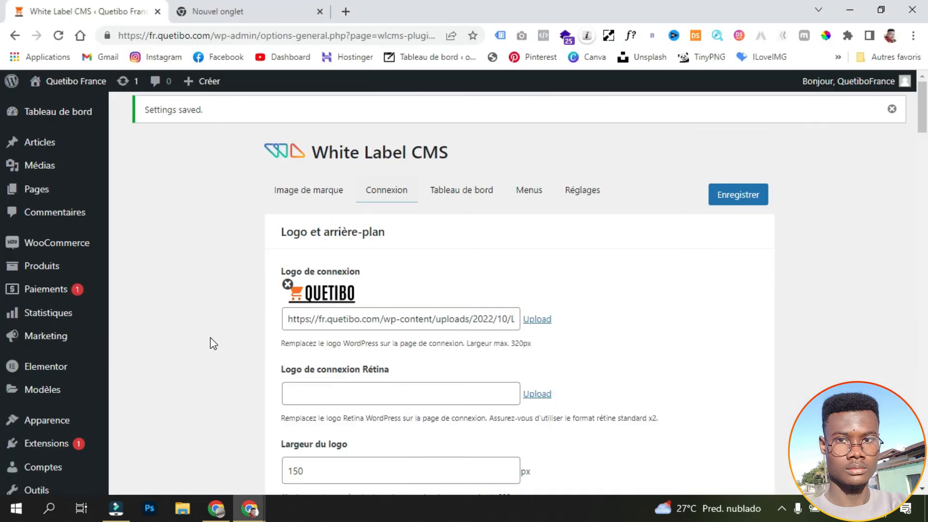
pyautogui.scroll(-4, 214, 343)
pyautogui.scroll(2, 213, 341)
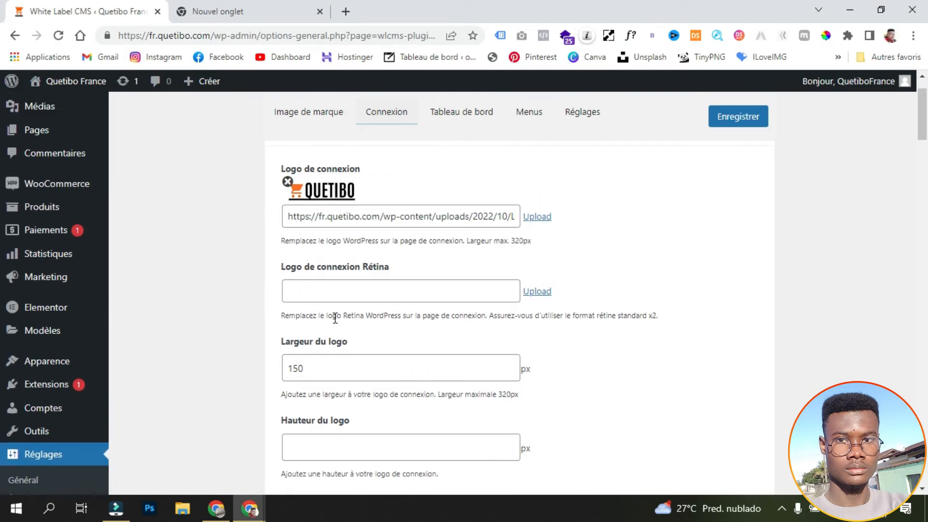
pyautogui.scroll(-2, 354, 405)
pyautogui.click(318, 369)
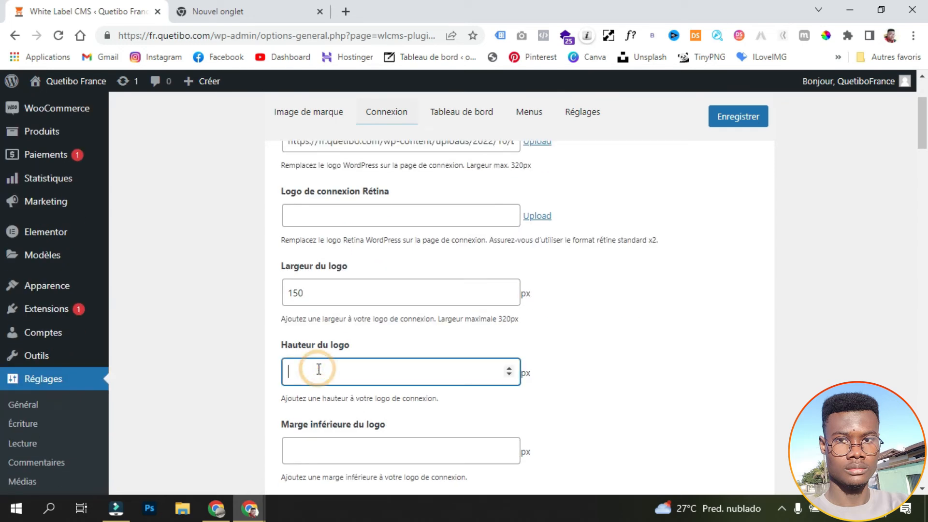
pyautogui.write('50')
pyautogui.click(187, 408)
pyautogui.scroll(-1, 189, 408)
pyautogui.scroll(-1, 188, 410)
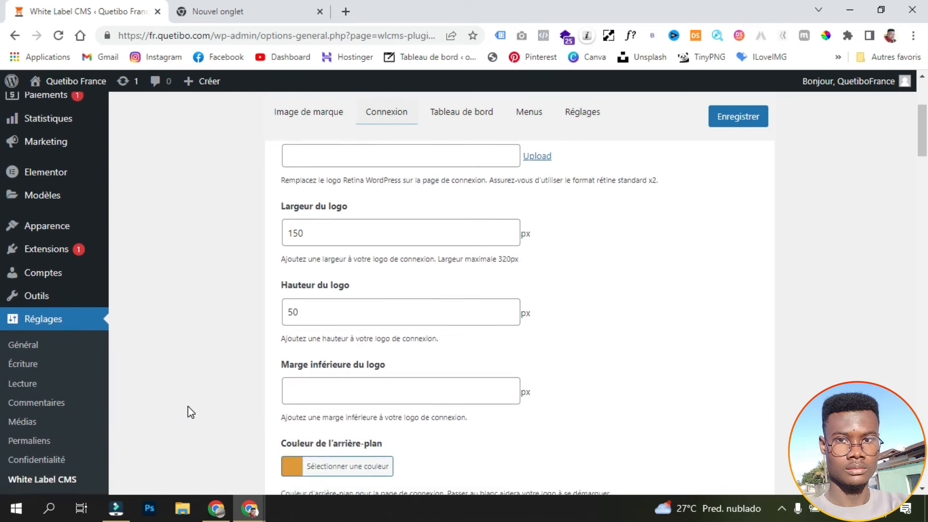
pyautogui.click(732, 121)
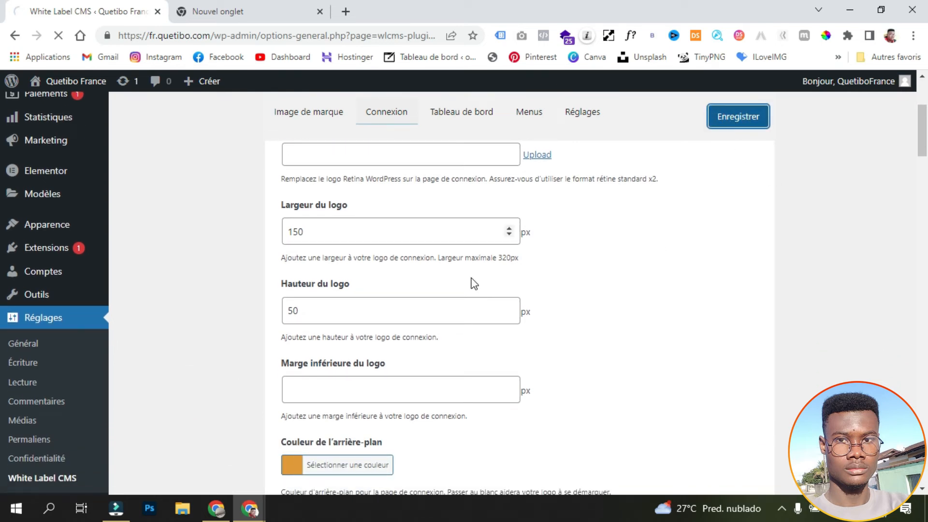
# - Switch to the private window and reload the login page to check the logo's height and spacing
pyautogui.moveTo(250, 513)
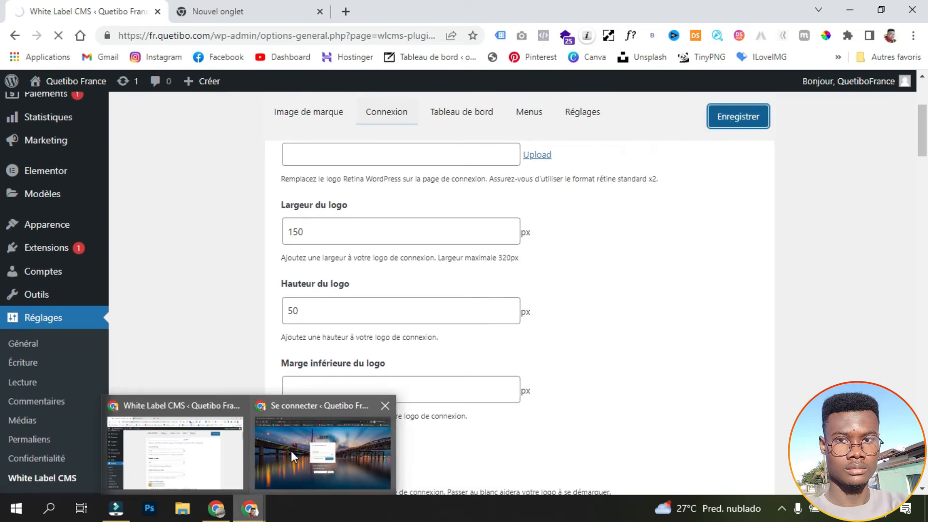
pyautogui.click(291, 450)
pyautogui.click(60, 30)
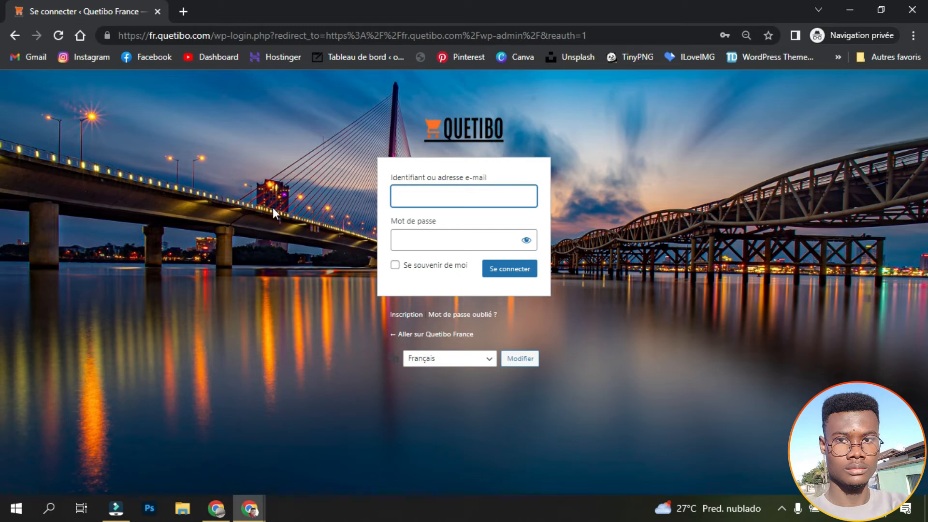
# - Set the private window's zoom to 100% to view the login page at normal size
pyautogui.click(913, 38)
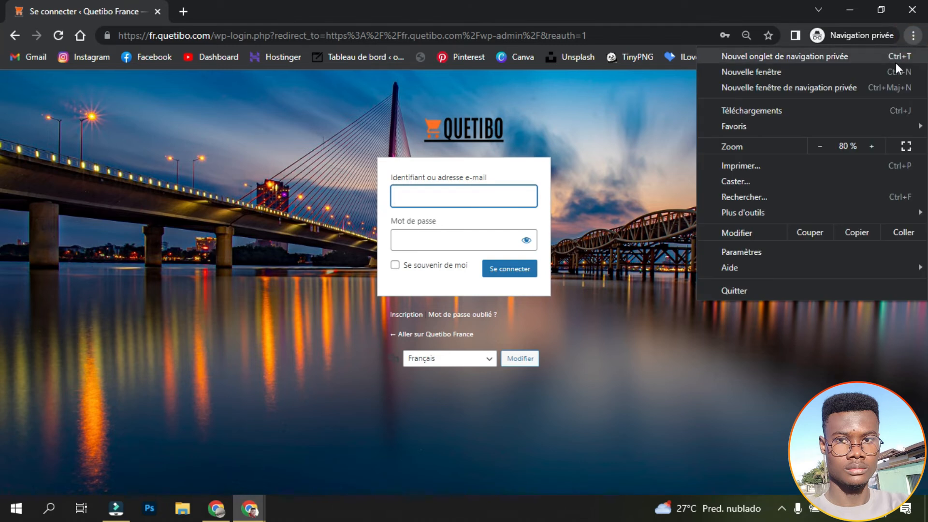
pyautogui.click(877, 149)
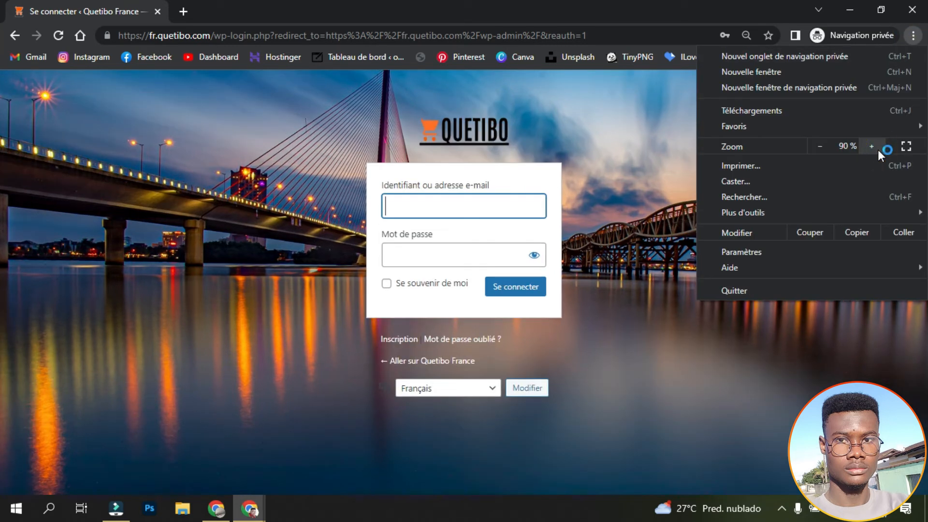
pyautogui.click(877, 150)
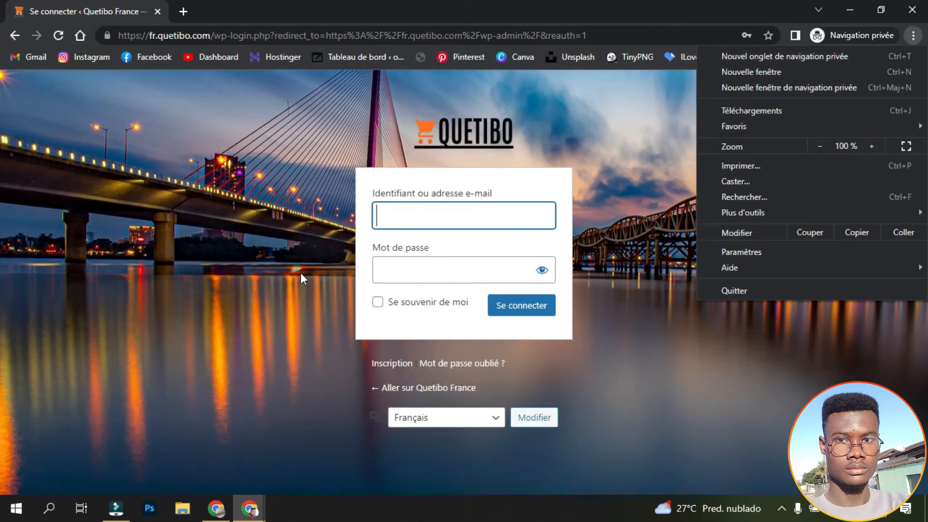
pyautogui.click(251, 281)
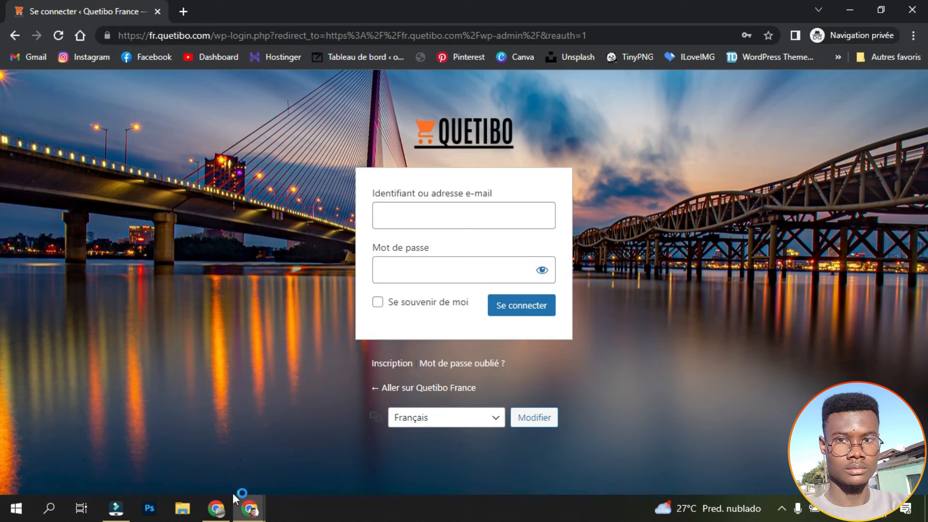
# - Back in the White Label CMS login settings, set the form button colour to #ff7027
pyautogui.moveTo(266, 496)
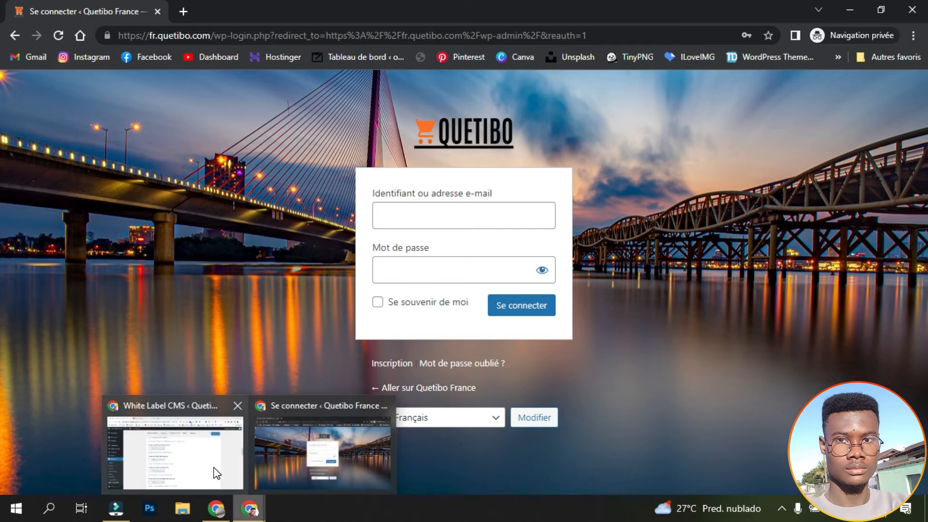
pyautogui.click(214, 467)
pyautogui.scroll(-1, 230, 322)
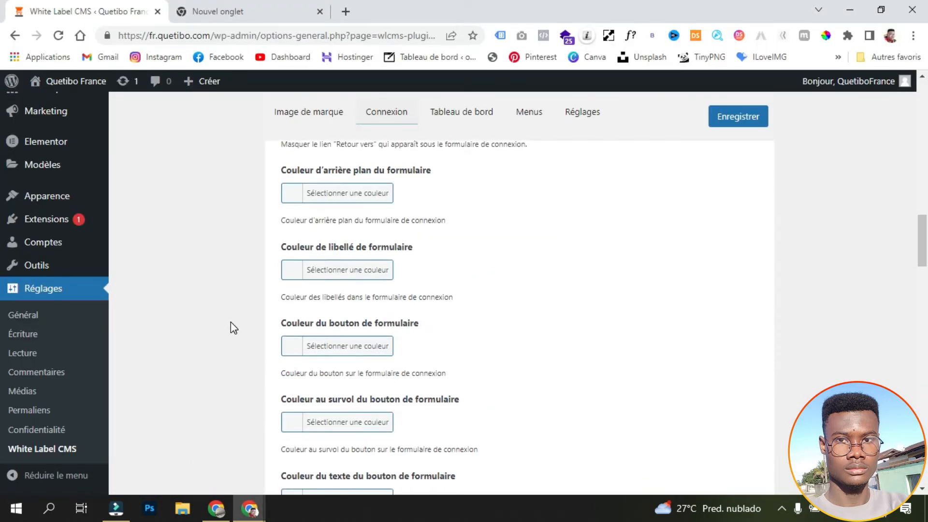
pyautogui.scroll(2, 231, 322)
pyautogui.scroll(-1, 230, 322)
pyautogui.scroll(2, 230, 322)
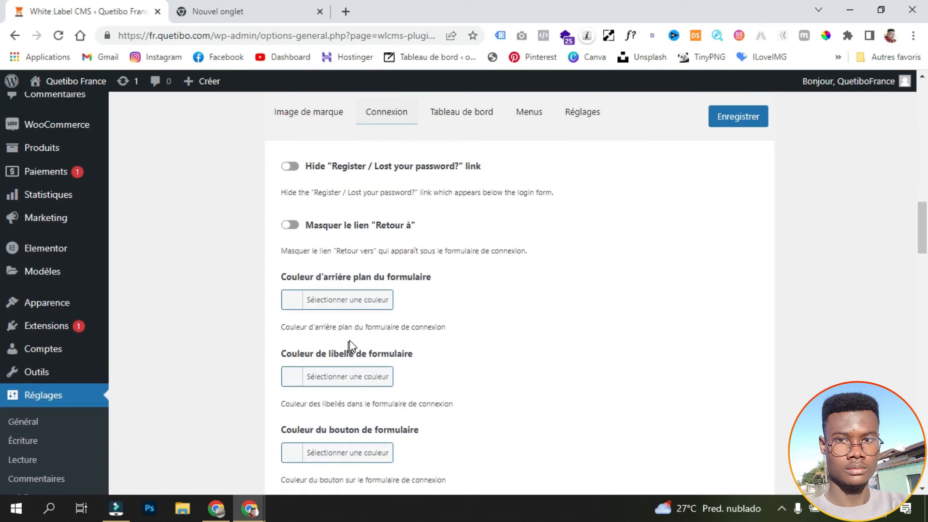
pyautogui.scroll(2, 349, 340)
pyautogui.scroll(-3, 349, 340)
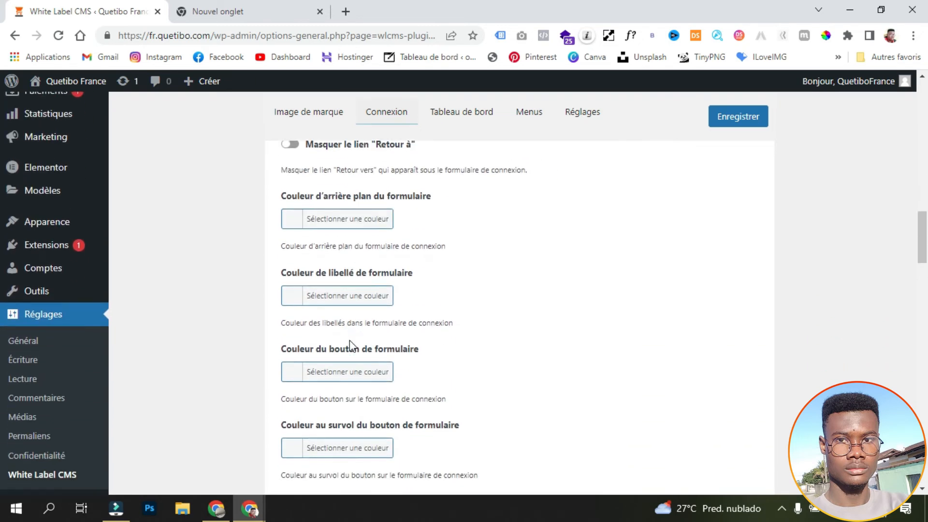
pyautogui.scroll(-2, 350, 340)
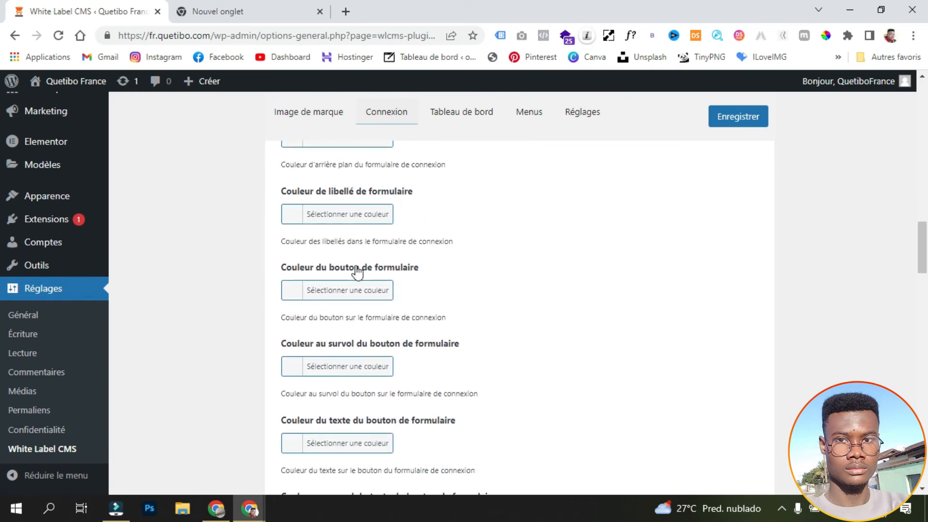
pyautogui.click(288, 296)
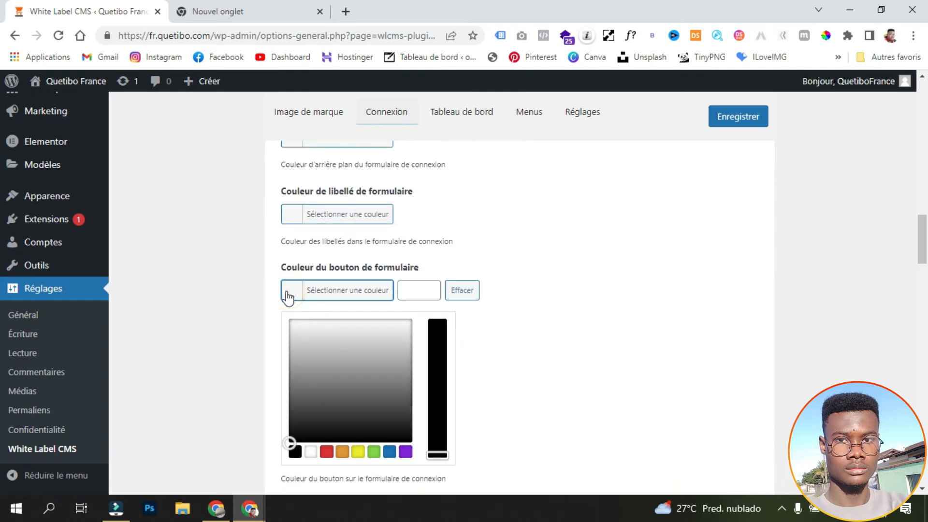
pyautogui.click(345, 337)
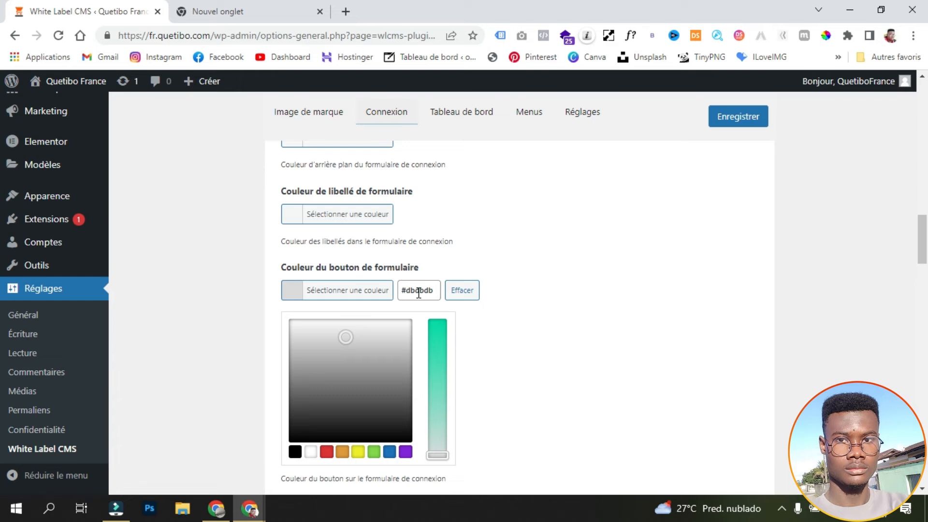
pyautogui.click(435, 290)
pyautogui.moveTo(436, 289); pyautogui.dragTo(408, 292)
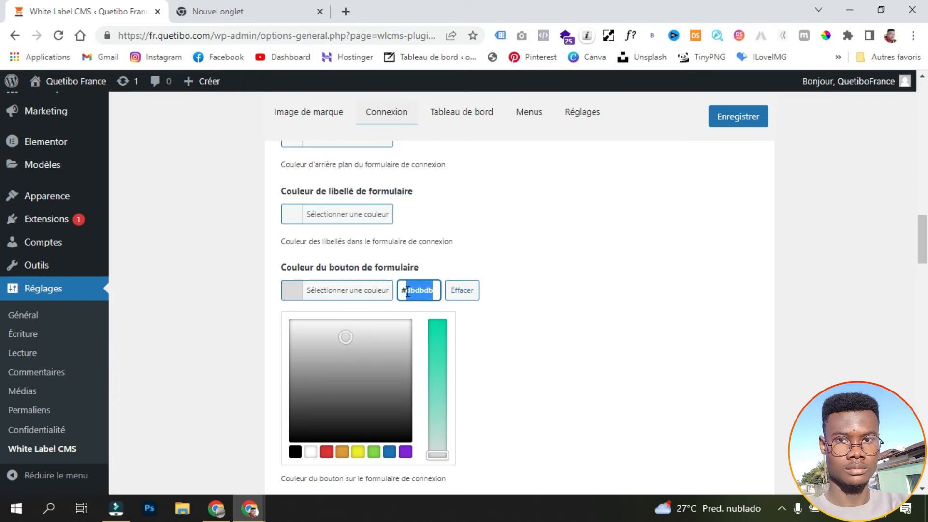
pyautogui.write('ff7027')
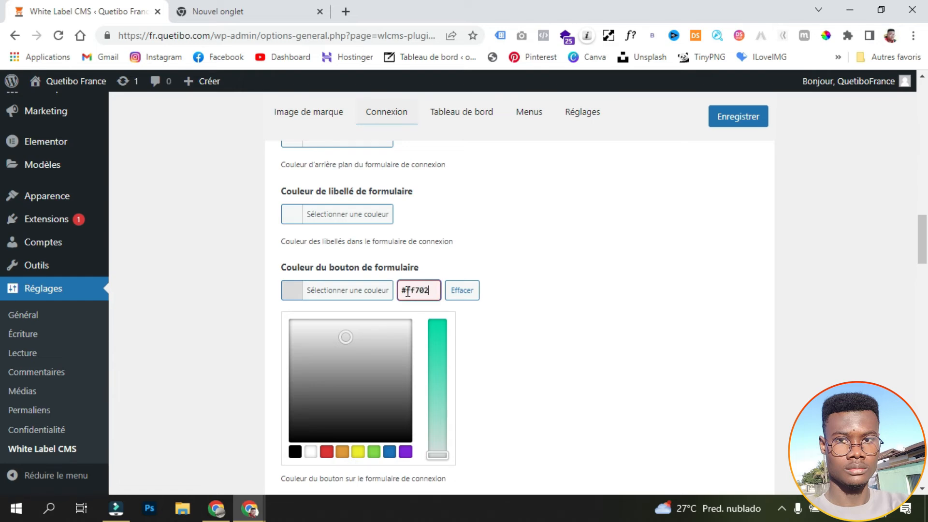
pyautogui.click(536, 348)
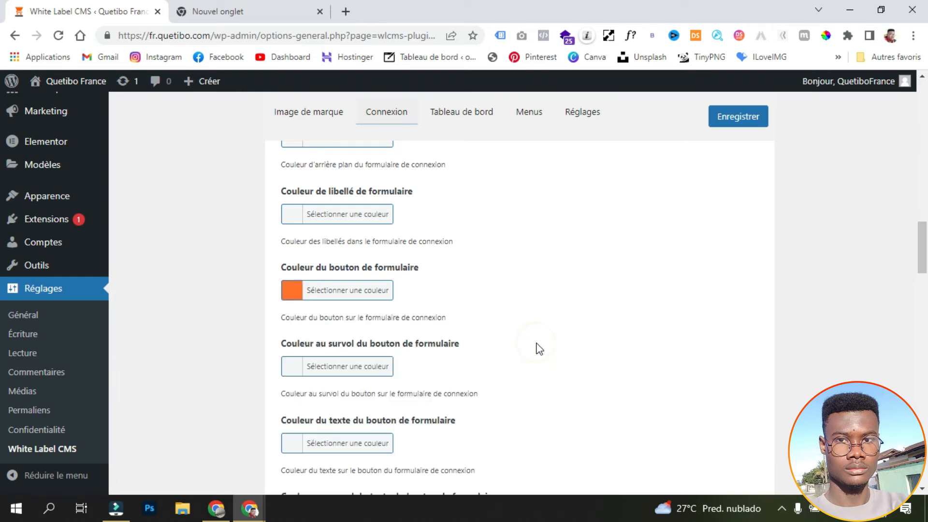
# - Set the form button's hover colour to the slightly different orange #ff7040
pyautogui.scroll(-2, 471, 362)
pyautogui.click(293, 292)
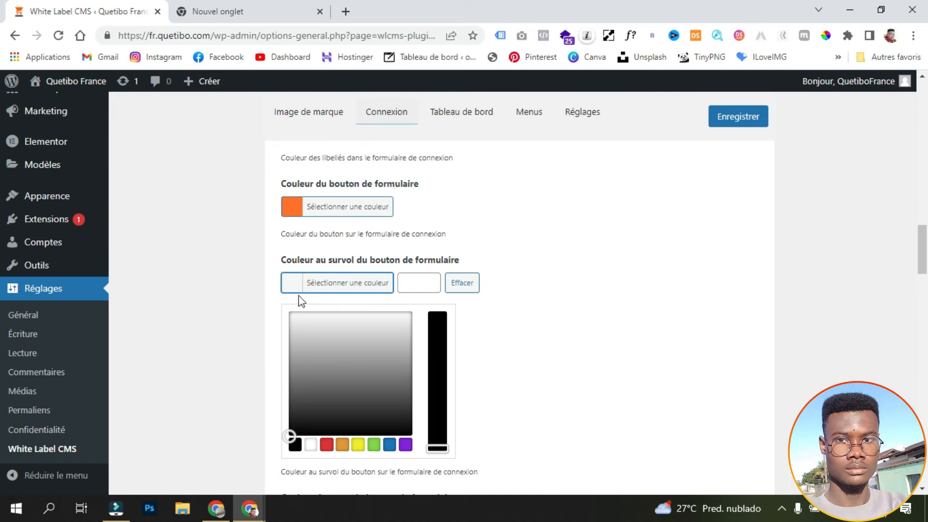
pyautogui.click(359, 355)
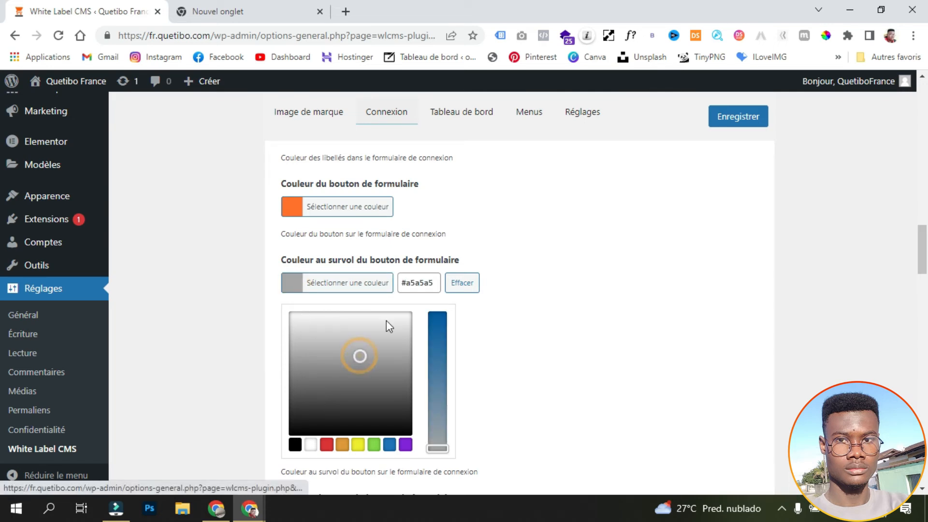
pyautogui.doubleClick(406, 283)
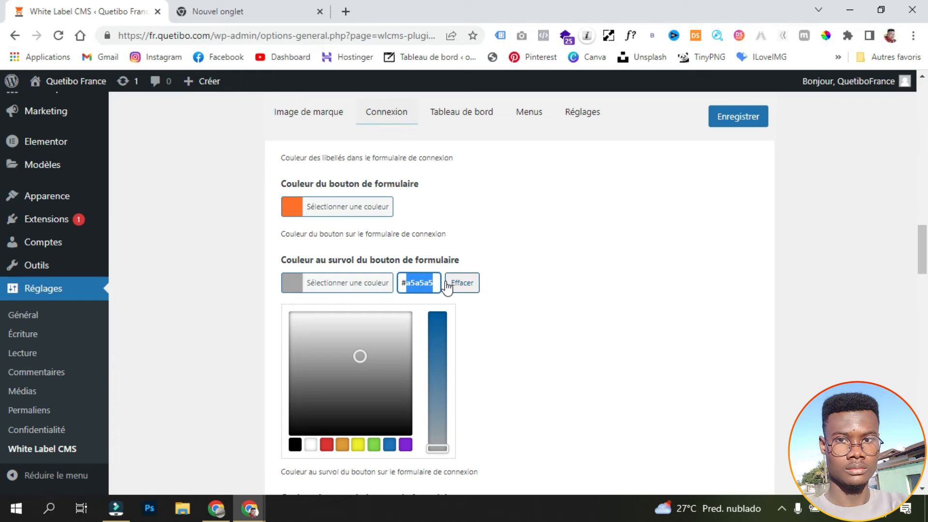
pyautogui.write('ff')
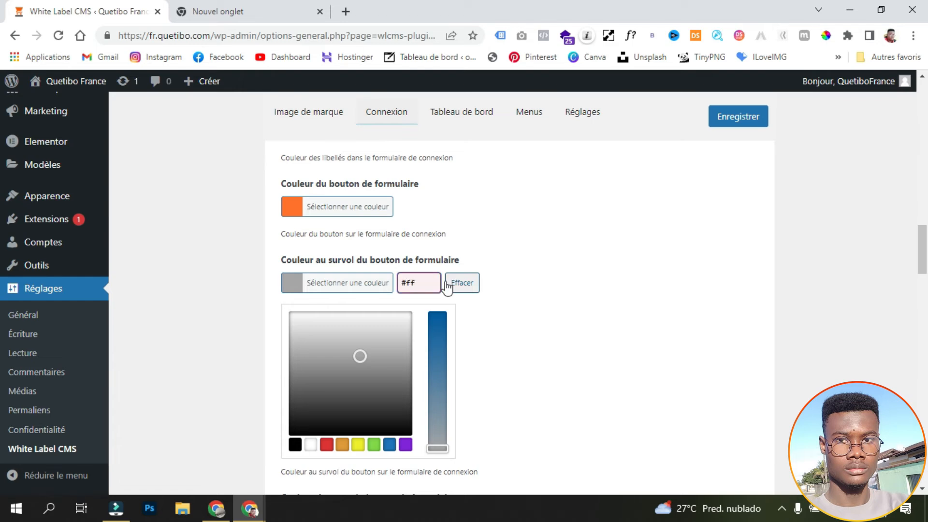
pyautogui.write('70')
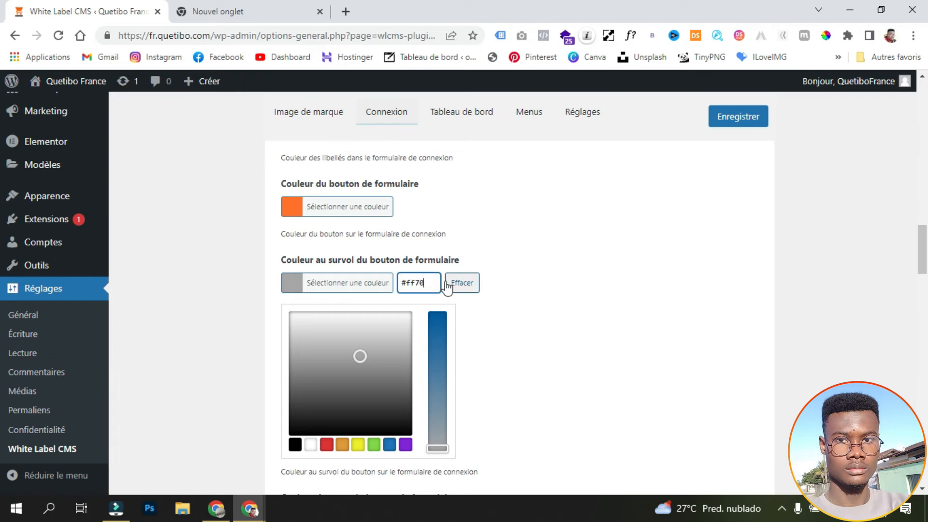
pyautogui.write('1')
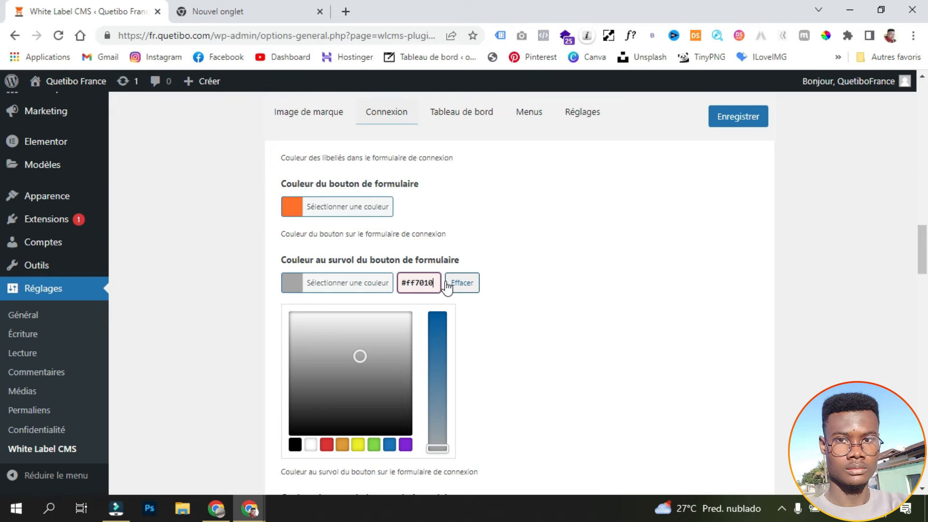
pyautogui.write('0')
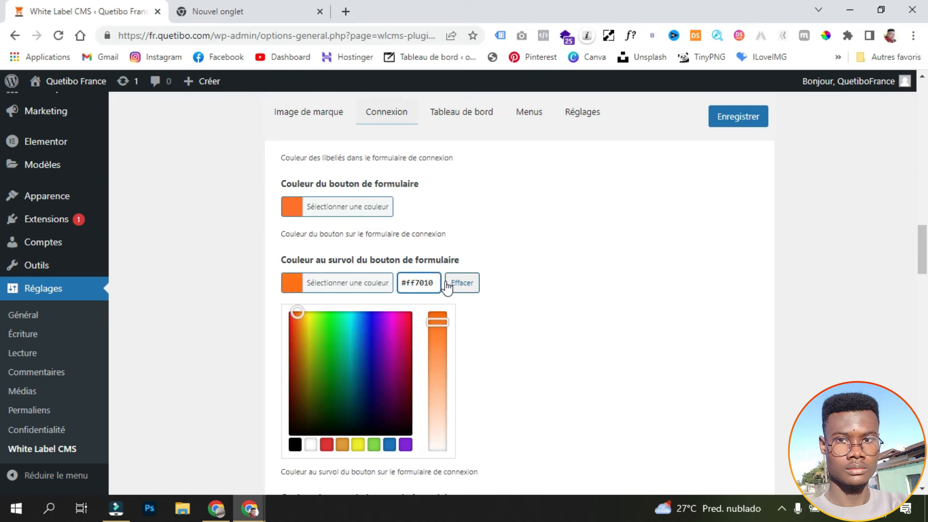
pyautogui.press('BackSpace')
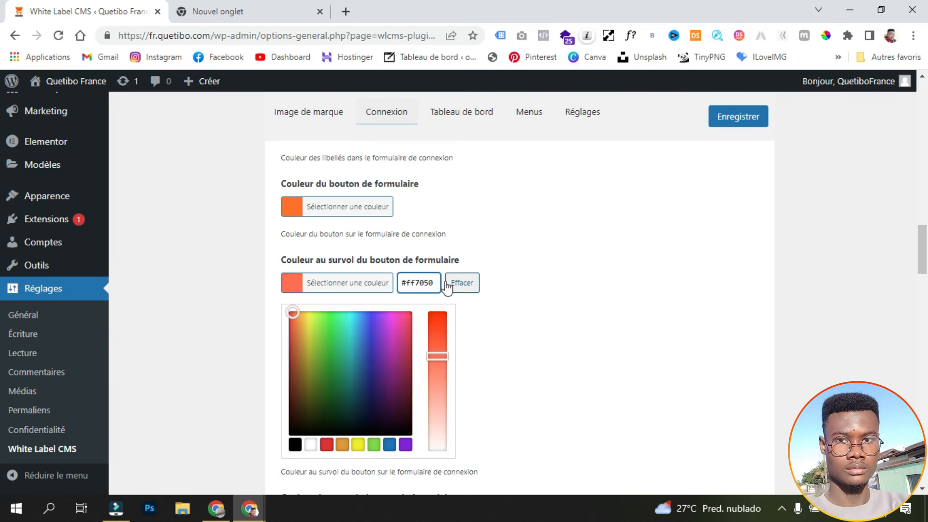
pyautogui.press('BackSpace')
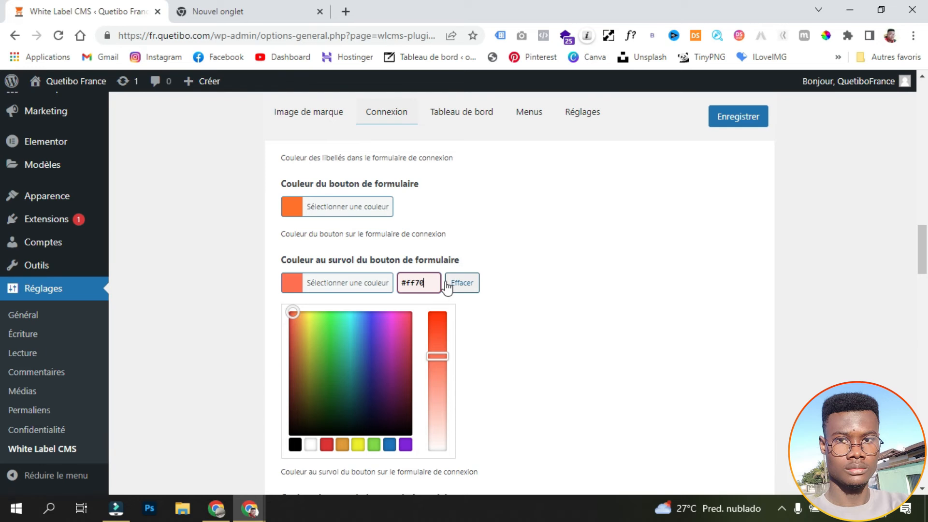
pyautogui.write('5')
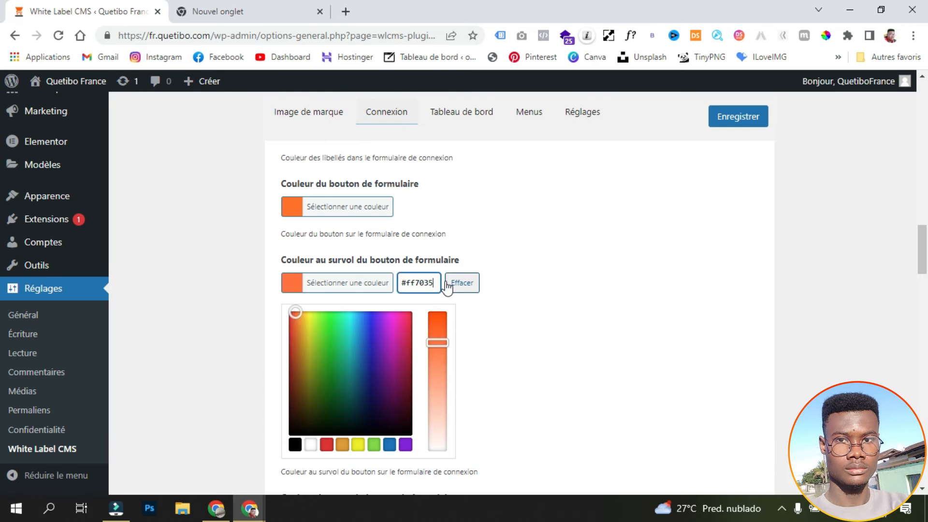
pyautogui.press('BackSpace')
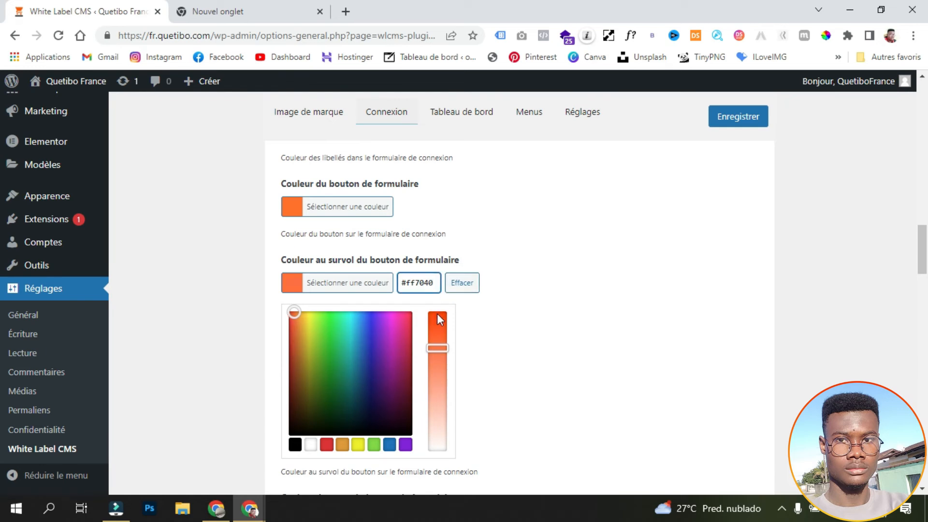
pyautogui.click(556, 298)
# - Review the form button colour settings and save the White Label CMS configuration
pyautogui.scroll(-2, 558, 300)
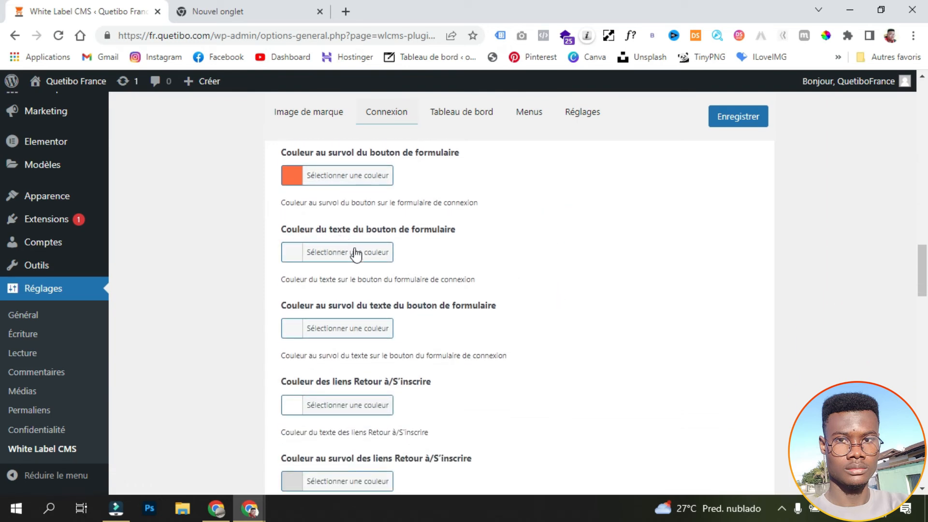
pyautogui.scroll(2, 362, 258)
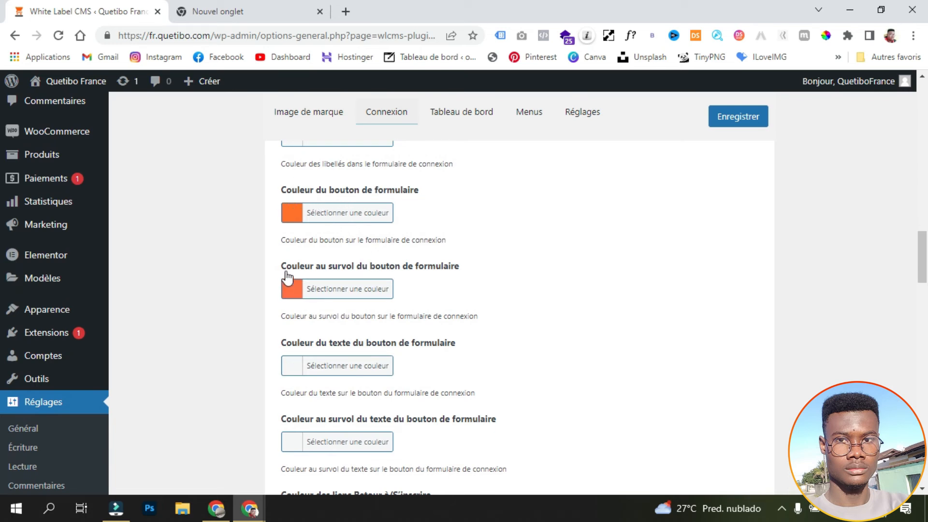
pyautogui.scroll(-1, 523, 395)
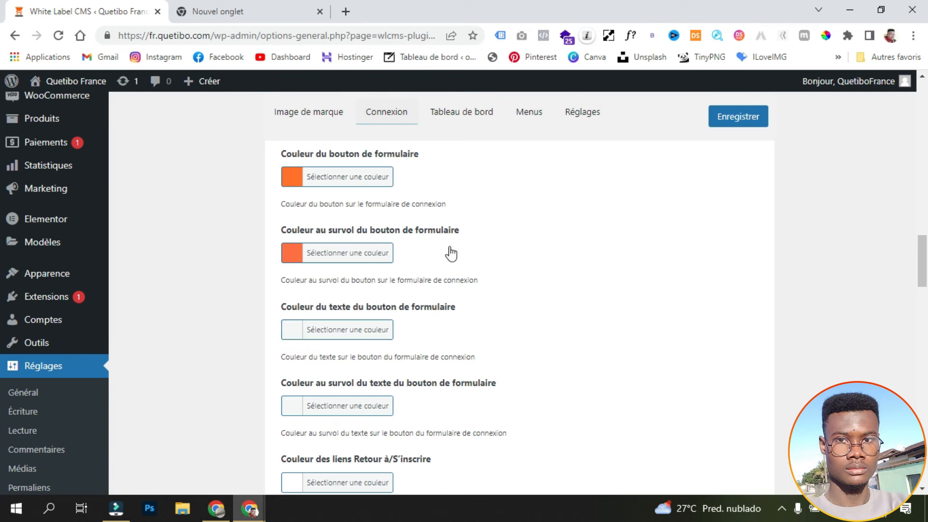
pyautogui.click(748, 122)
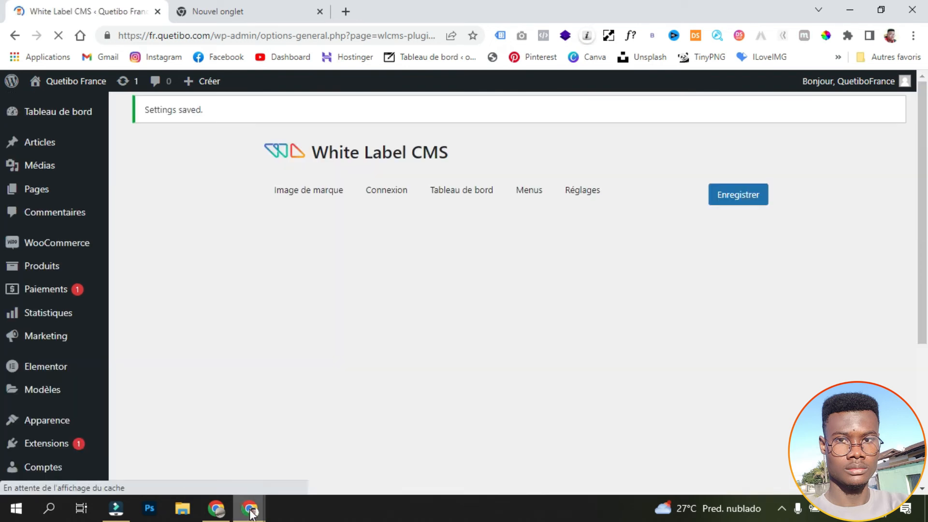
# - Switch to the private window and reload the login page to check the login button's colours
pyautogui.moveTo(251, 511)
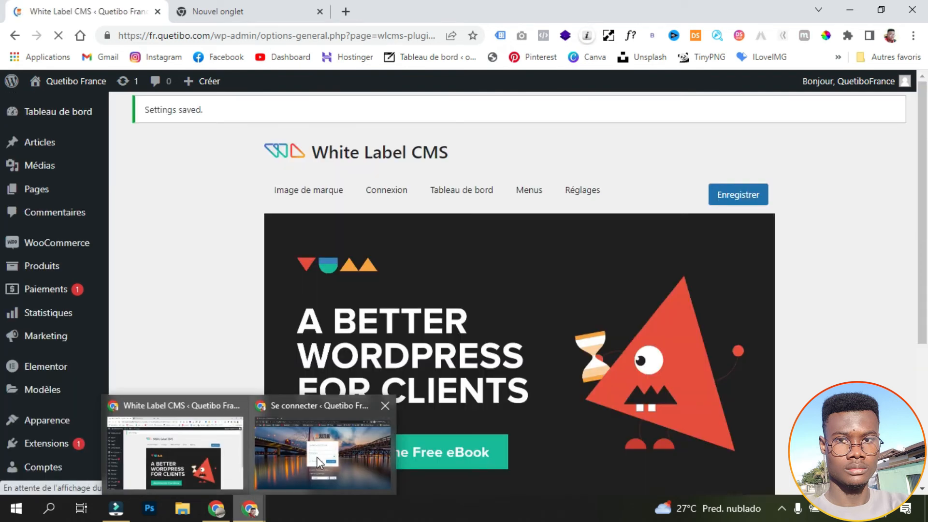
pyautogui.click(317, 456)
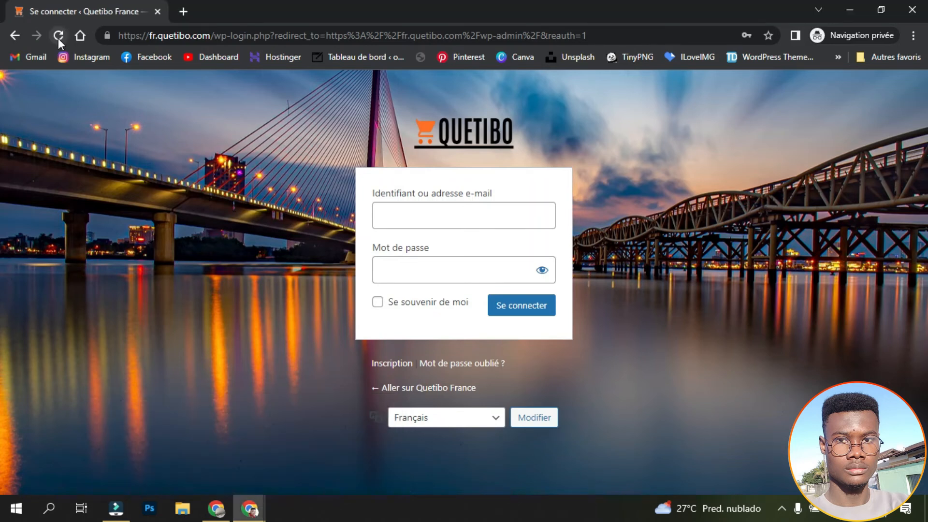
pyautogui.click(58, 39)
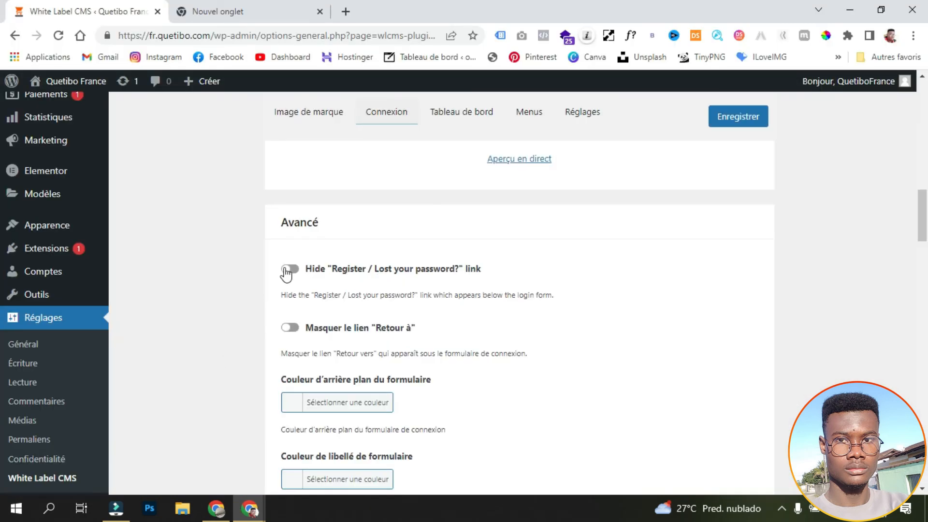
# - In the advanced login settings, hide the "Register / Lost your password?" and "Retour à" links, and save
pyautogui.click(291, 269)
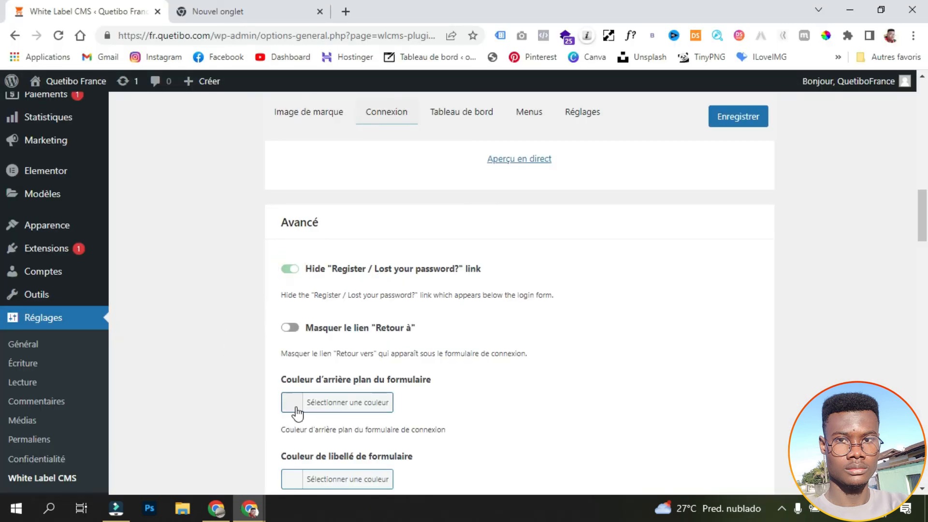
pyautogui.click(291, 328)
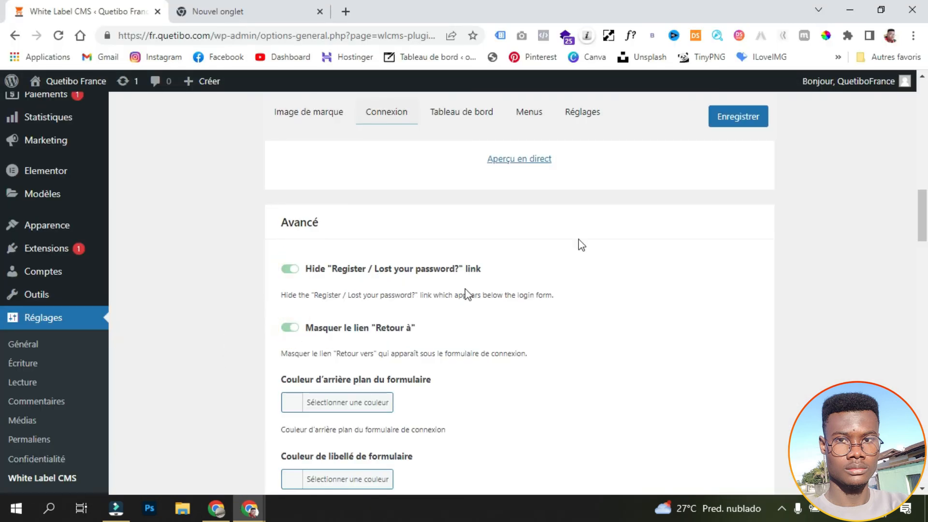
pyautogui.click(735, 127)
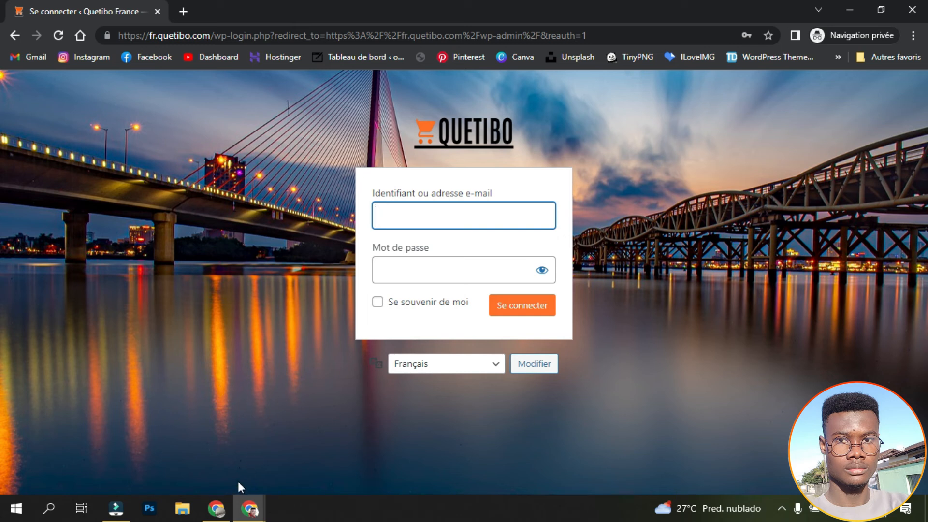
# - Return to the White Label CMS settings and turn off hiding of the "Register / Lost your password?" and "Retour à" links
pyautogui.moveTo(249, 505)
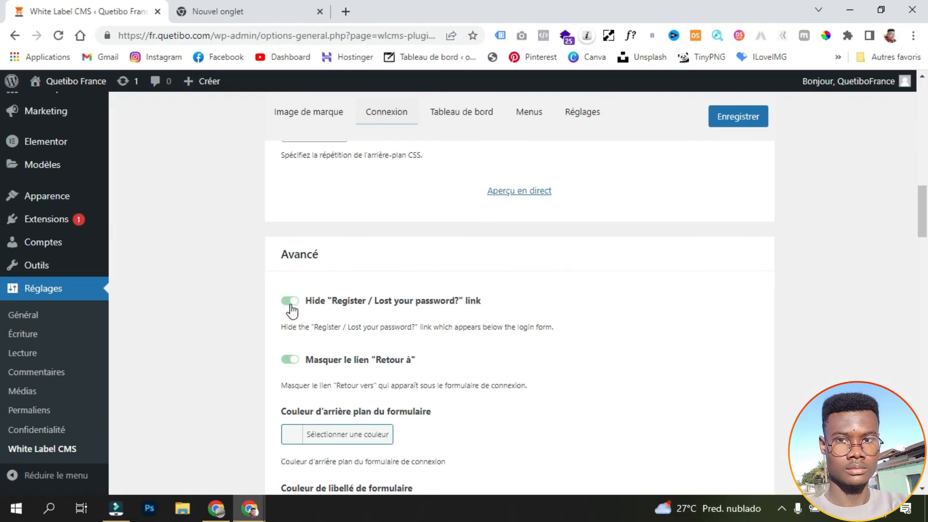
pyautogui.click(291, 306)
pyautogui.click(290, 363)
# - Enable the full-screen option for the login page's background image
pyautogui.scroll(1, 263, 352)
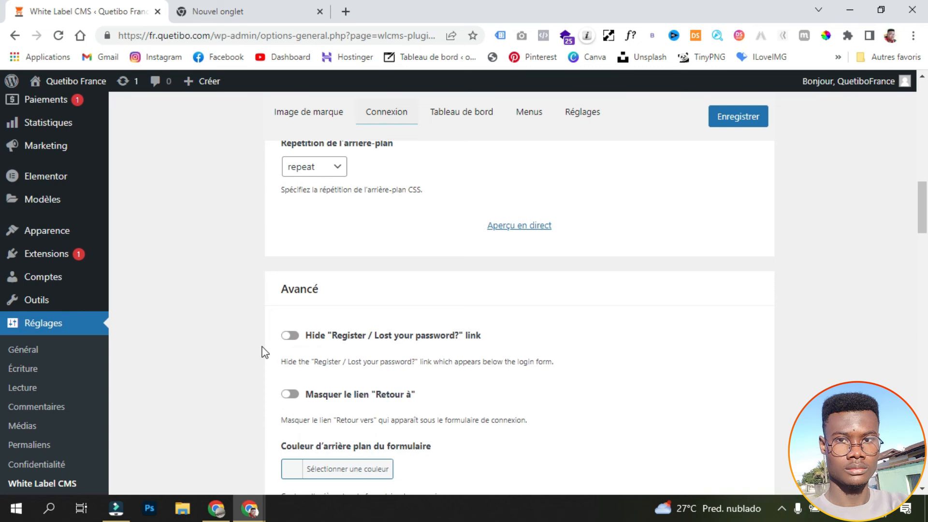
pyautogui.scroll(3, 265, 418)
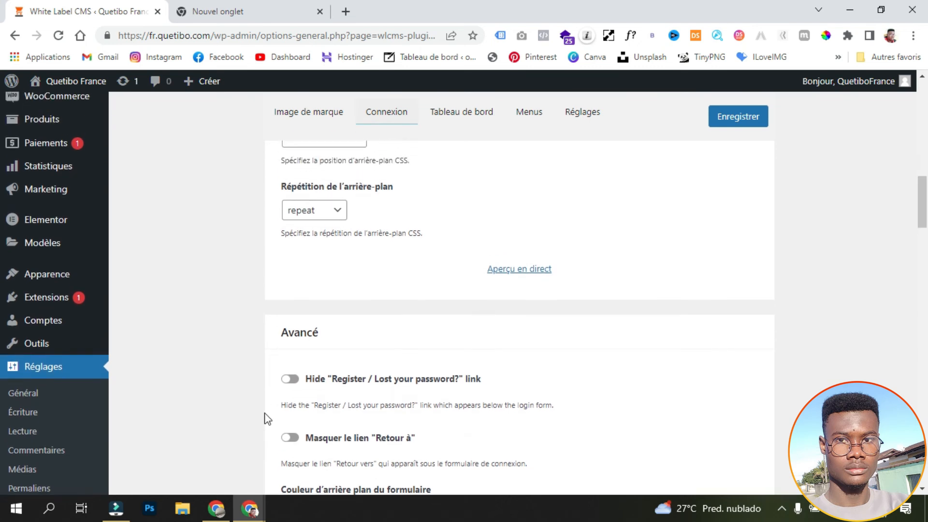
pyautogui.scroll(6, 265, 418)
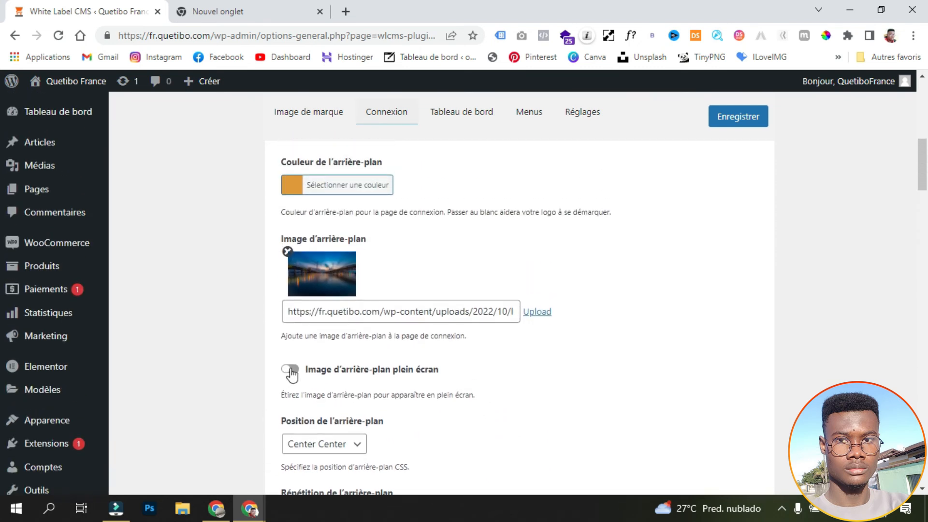
pyautogui.click(290, 371)
pyautogui.click(239, 398)
# - Examine the login settings from the logo and background through the form and link colours to the custom JavaScript section
pyautogui.scroll(-5, 259, 420)
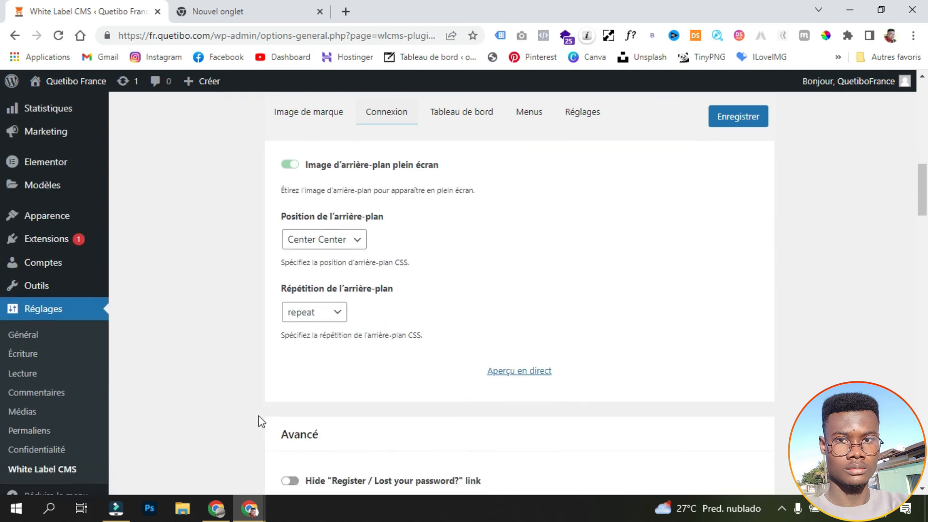
pyautogui.scroll(10, 259, 418)
pyautogui.scroll(-2, 261, 421)
pyautogui.scroll(1, 261, 421)
pyautogui.scroll(-15, 261, 421)
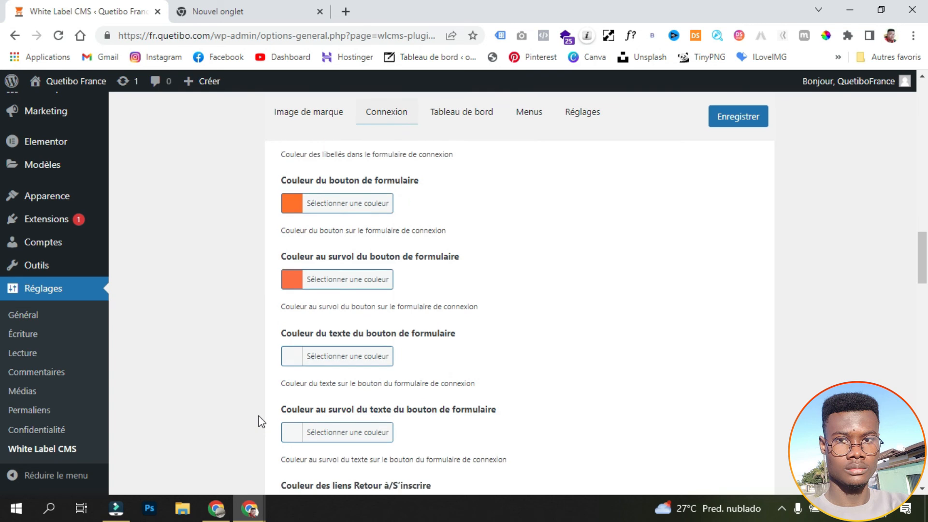
pyautogui.scroll(-13, 261, 421)
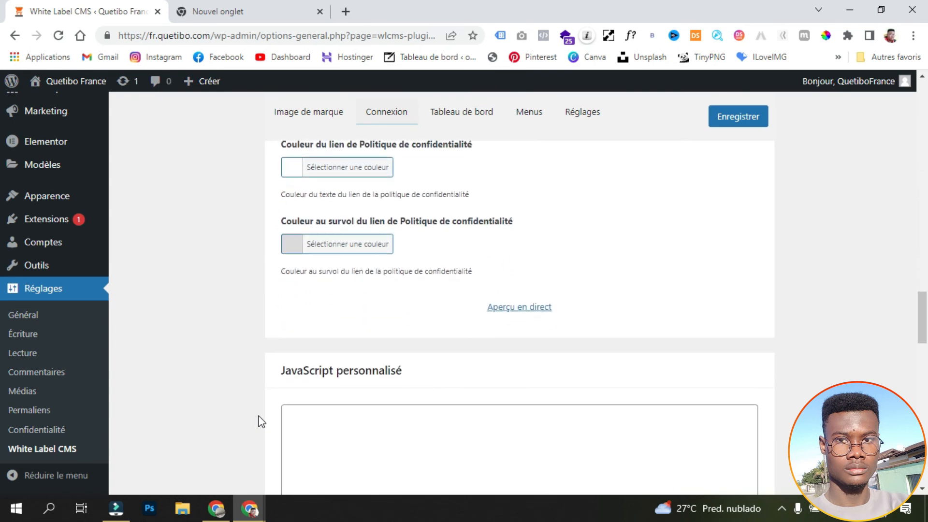
pyautogui.scroll(-5, 260, 421)
pyautogui.scroll(20, 261, 421)
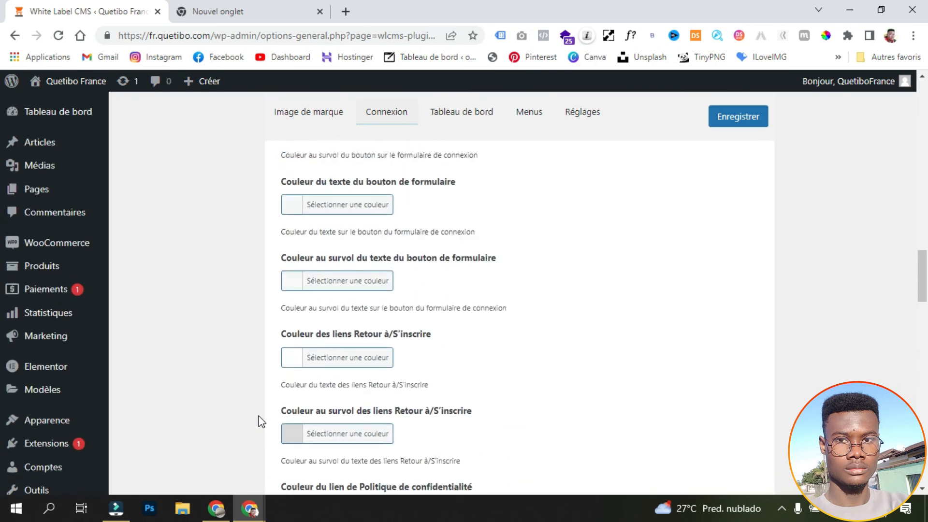
pyautogui.scroll(10, 269, 338)
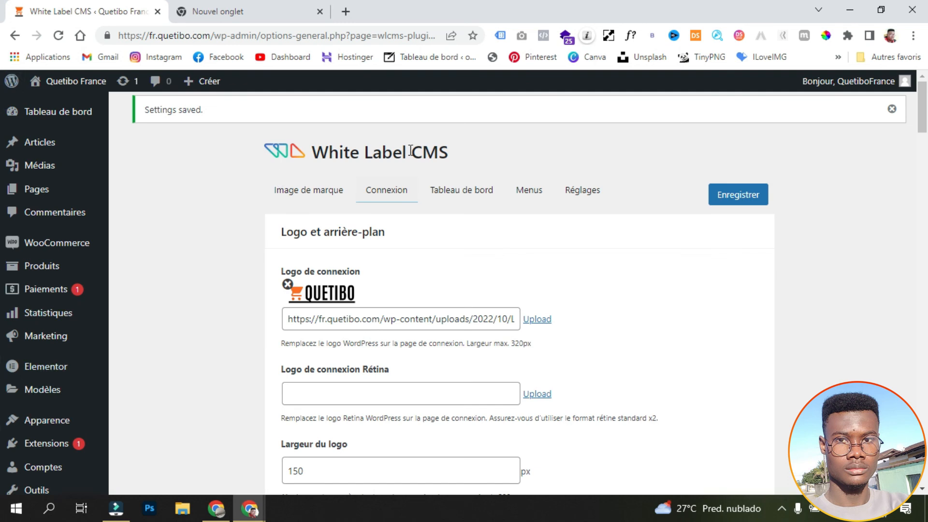
# - Go over the logo, background and link colour settings, and switch to the private window to inspect the login page
pyautogui.scroll(-1, 246, 266)
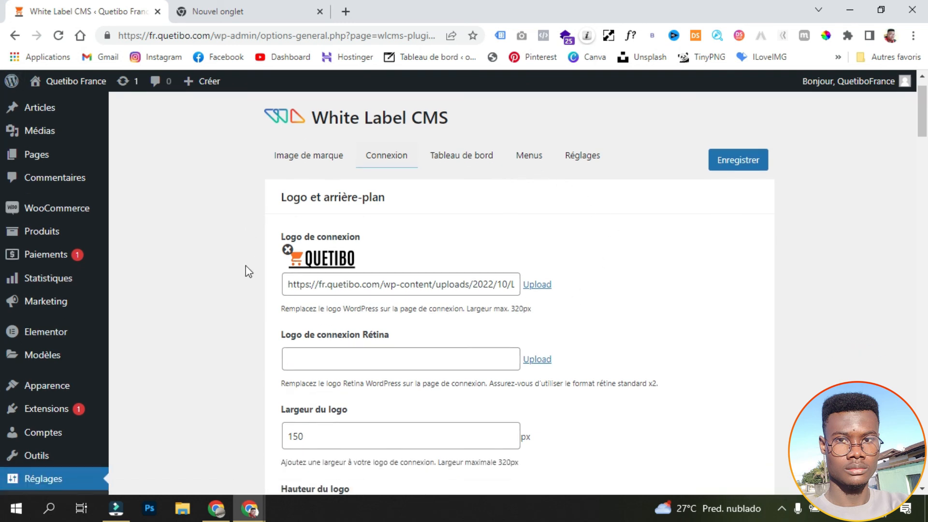
pyautogui.scroll(1, 245, 266)
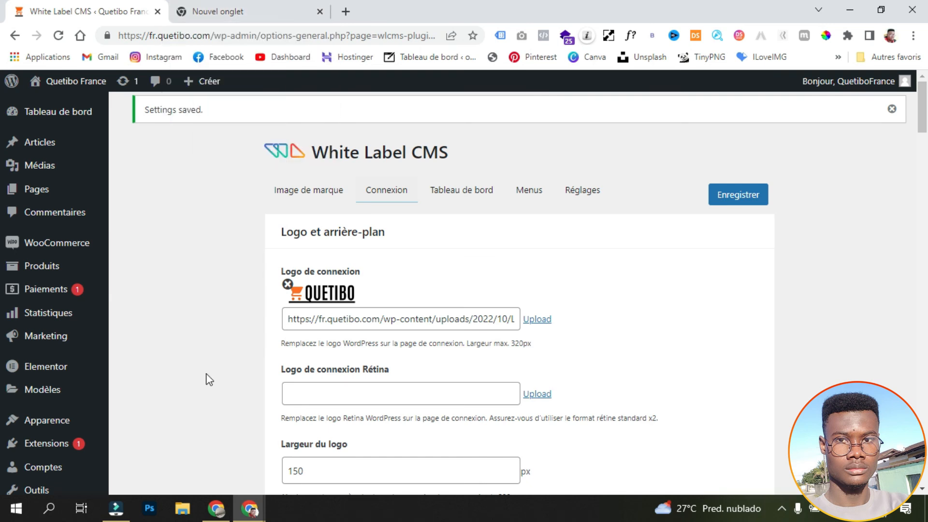
pyautogui.scroll(-5, 207, 379)
pyautogui.scroll(-12, 208, 379)
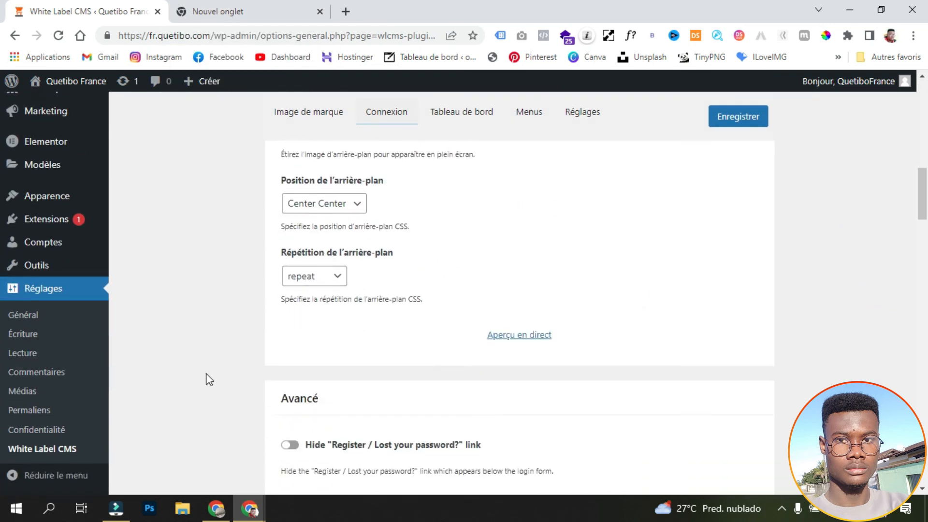
pyautogui.scroll(-8, 209, 379)
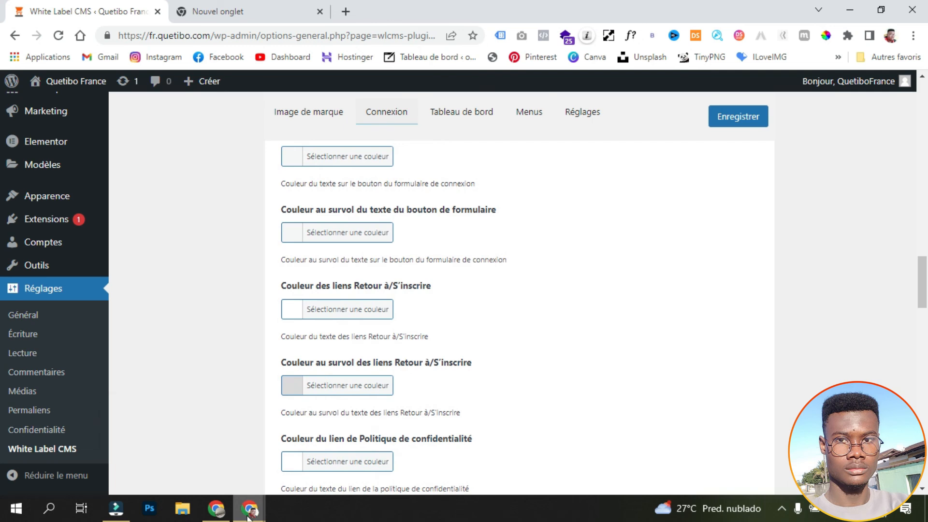
pyautogui.moveTo(248, 516)
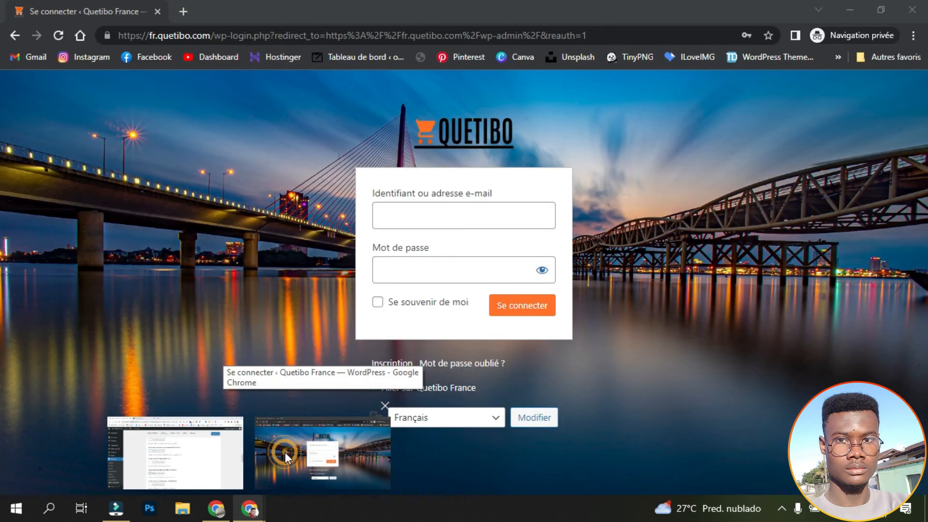
pyautogui.click(285, 451)
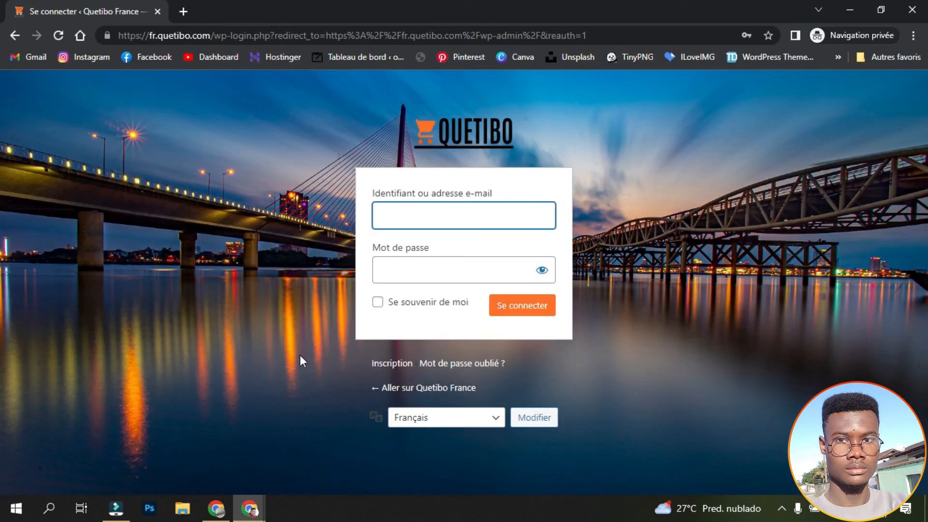